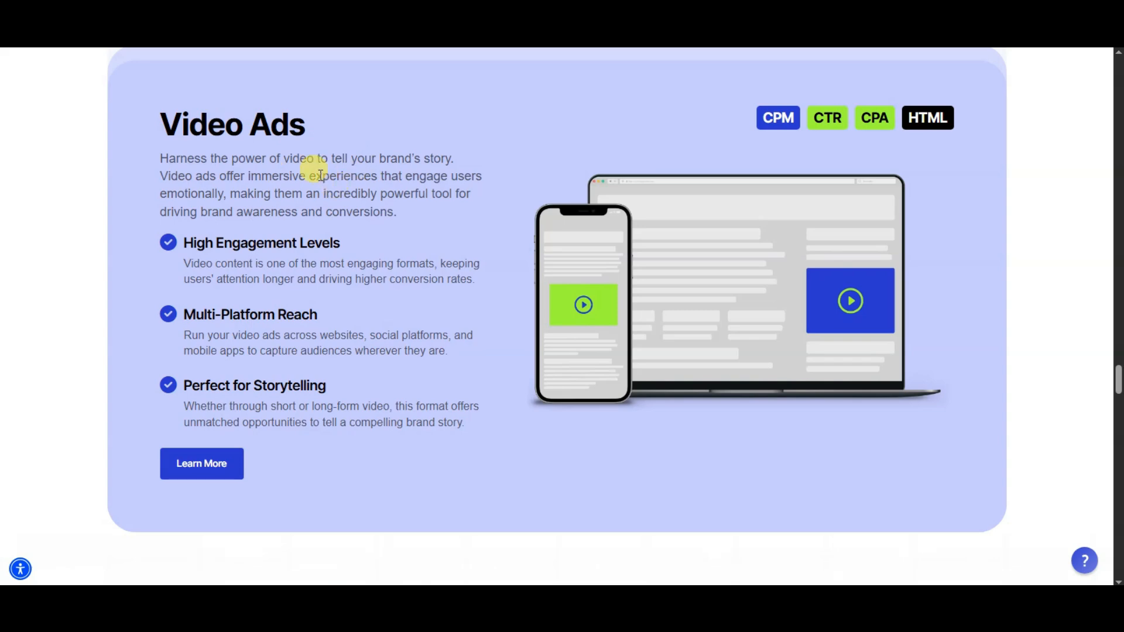
Look through the homepage's Interactive Media Channels ad formats, ad solutions list and website traffic headline
scroll(288, 143, "up", 5)
left_click_drag(164, 404, 230, 404)
scroll(364, 393, "up", 2)
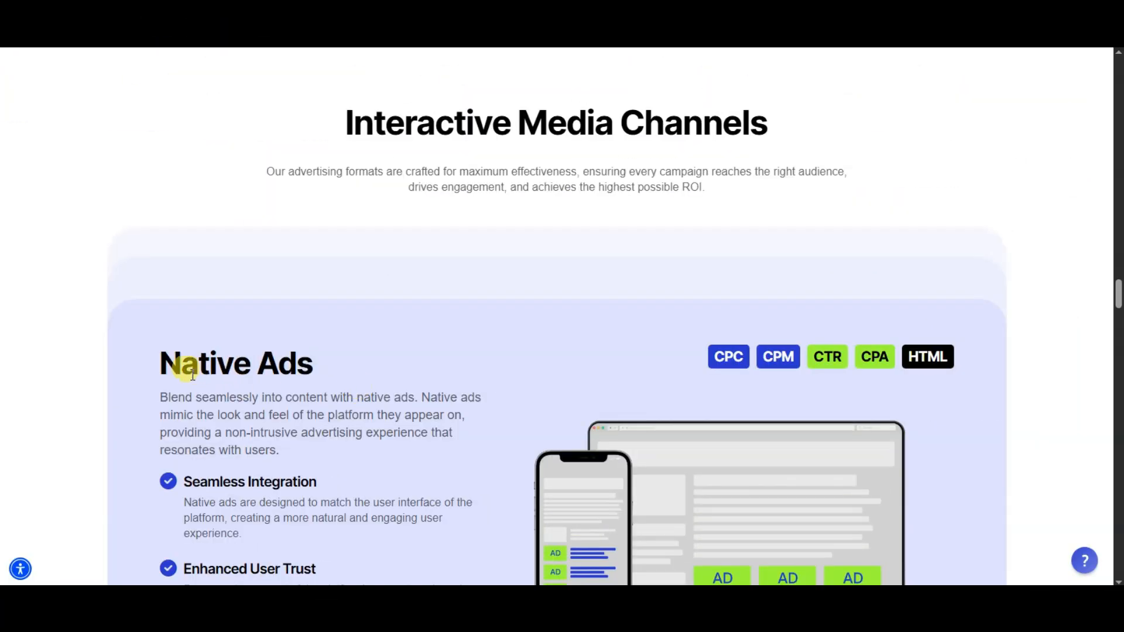
scroll(167, 366, "up", 2)
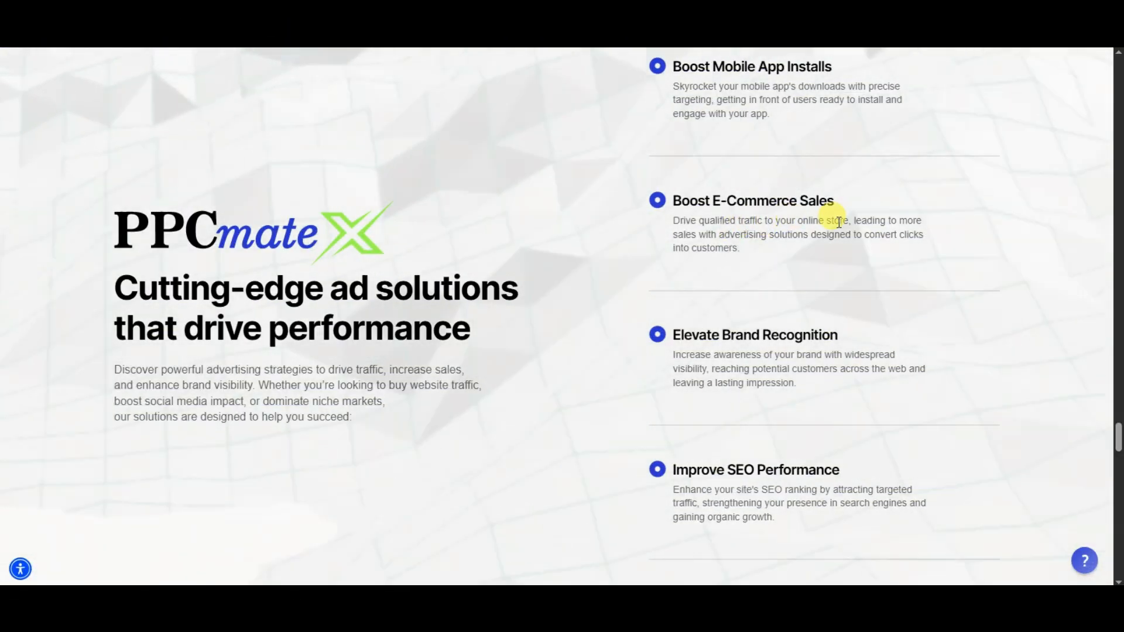
scroll(841, 225, "down", 5)
scroll(770, 401, "up", 4)
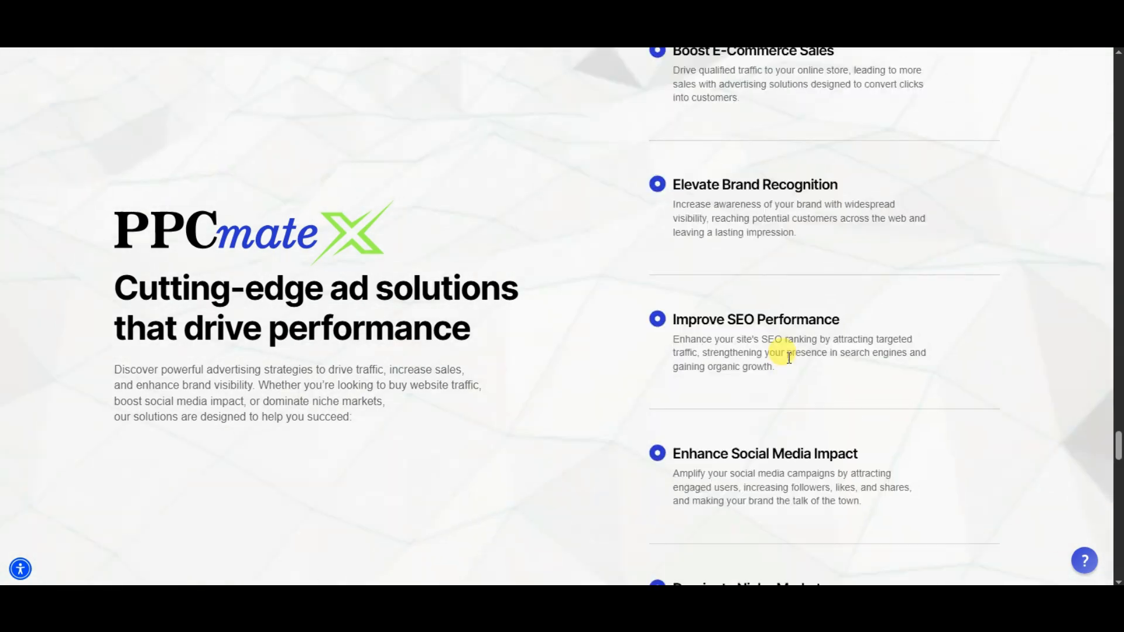
left_click_drag(396, 220, 547, 226)
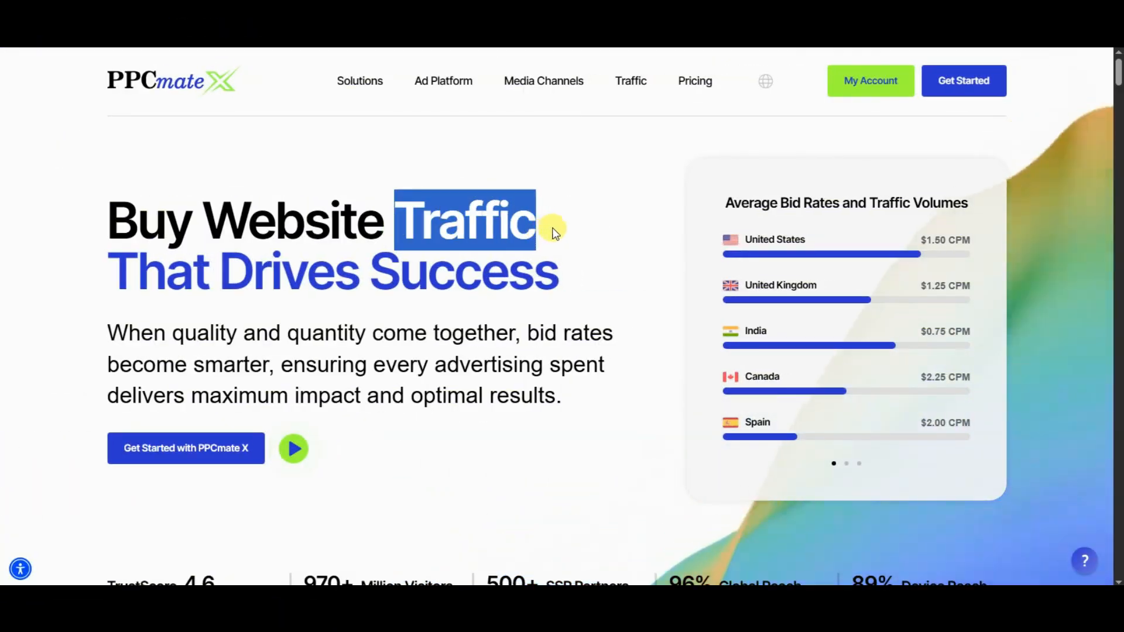
left_click(605, 283)
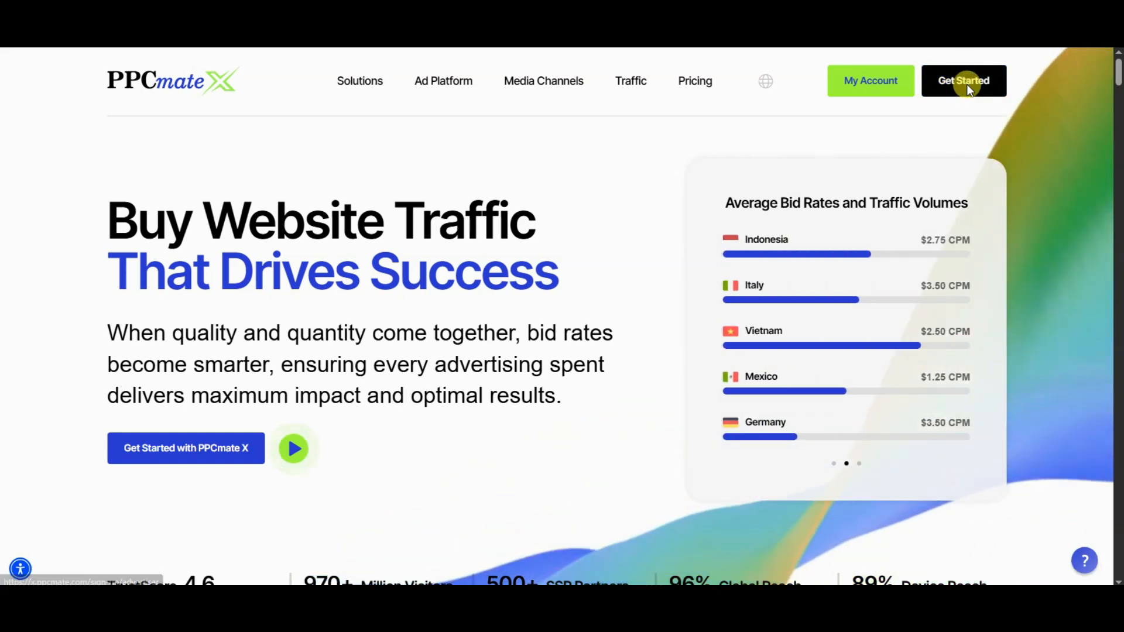
Open the account sign-up form, go through its name, company, email and password fields, and select the US/Pacific time zone
left_click(966, 82)
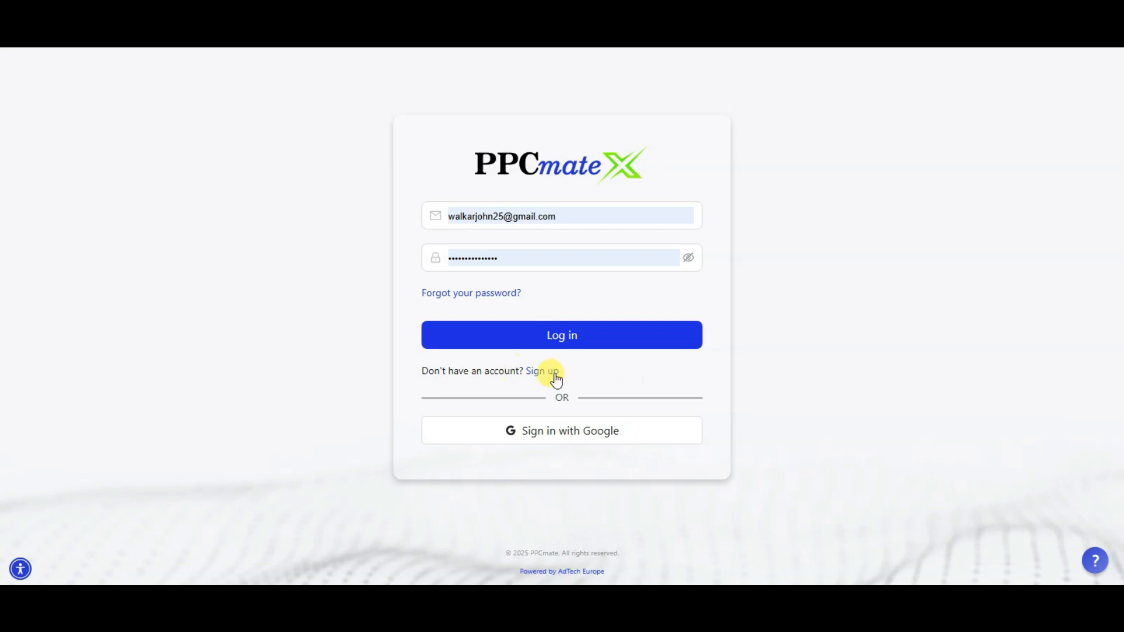
left_click(538, 373)
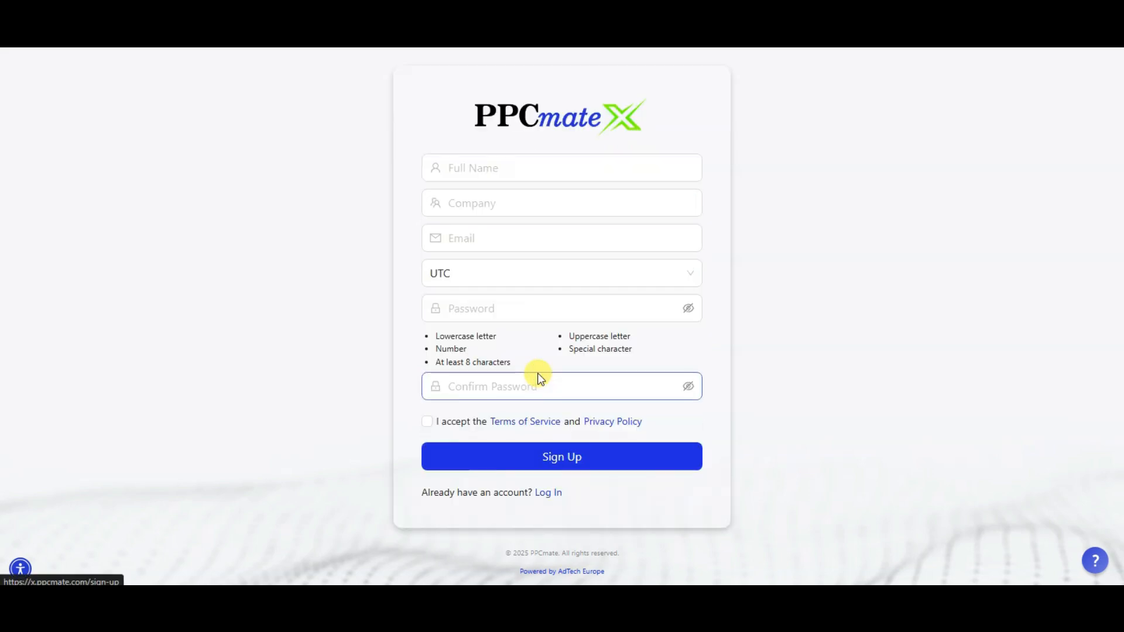
left_click(479, 149)
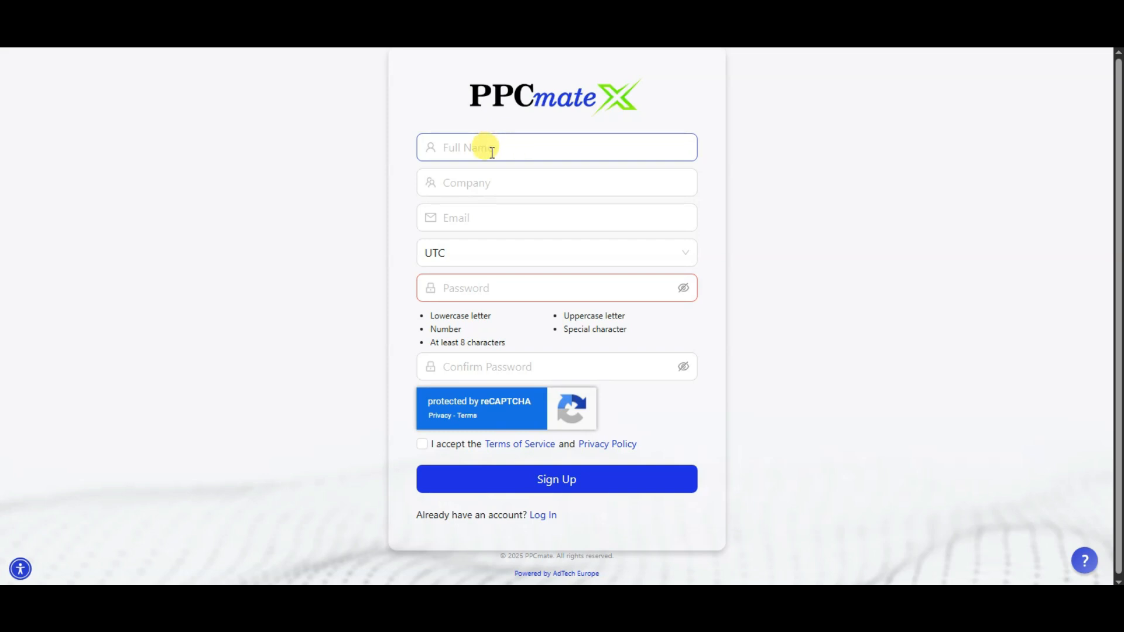
left_click(527, 186)
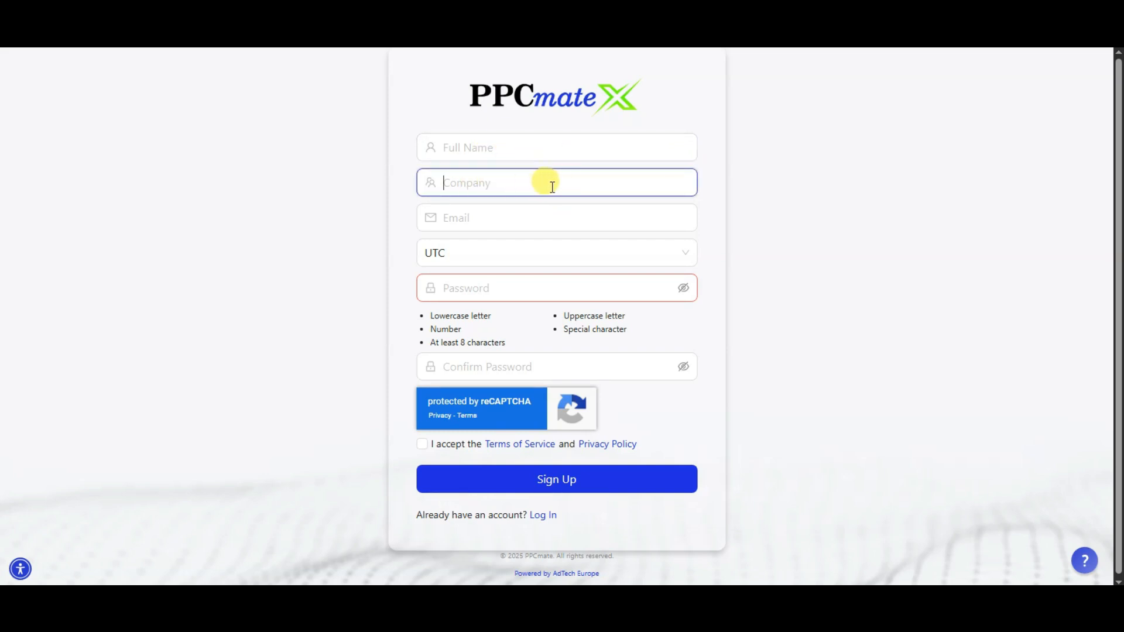
left_click(489, 225)
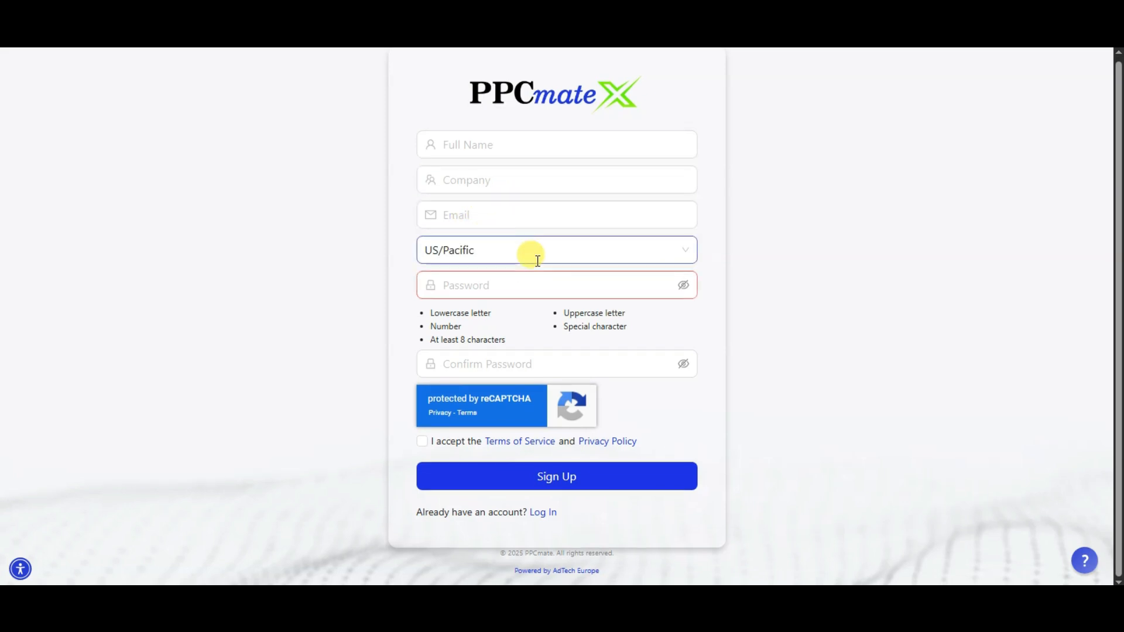
left_click(544, 258)
scroll(515, 340, "up", 3)
left_click(467, 289)
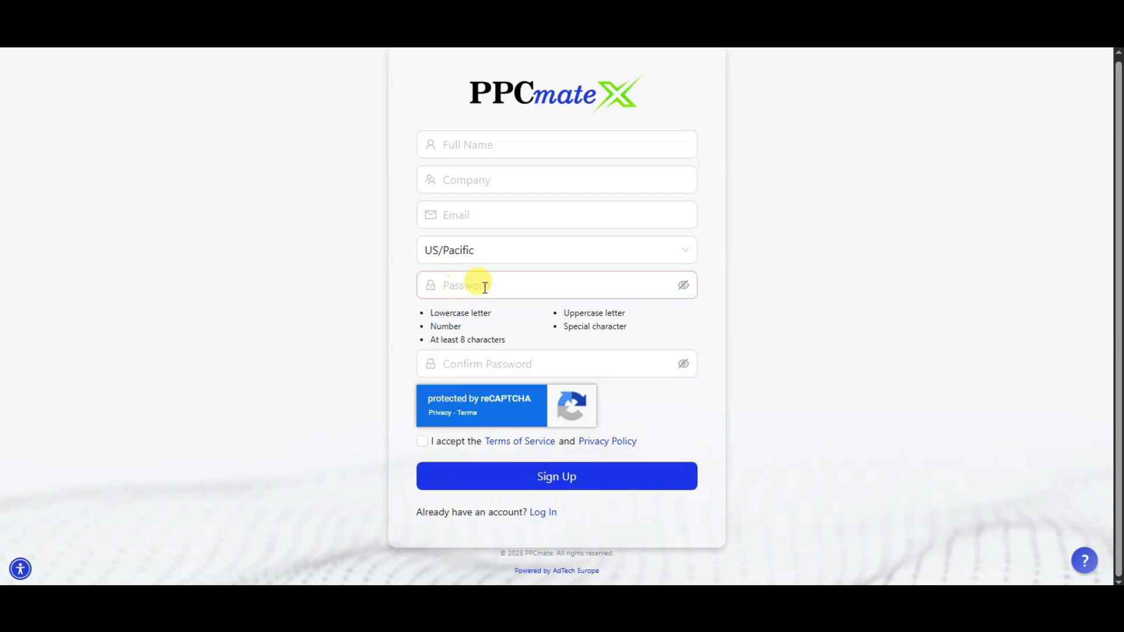
left_click(489, 375)
left_click(509, 316)
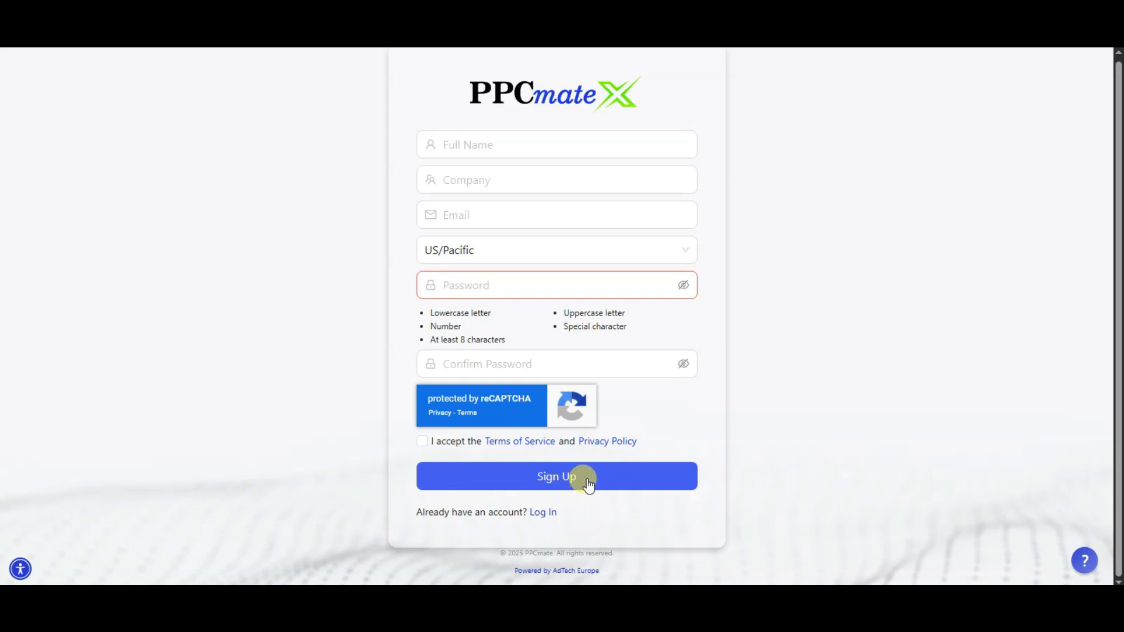
Return to the login form and log in to the existing account with the prefilled credentials
left_click(545, 512)
left_click(563, 344)
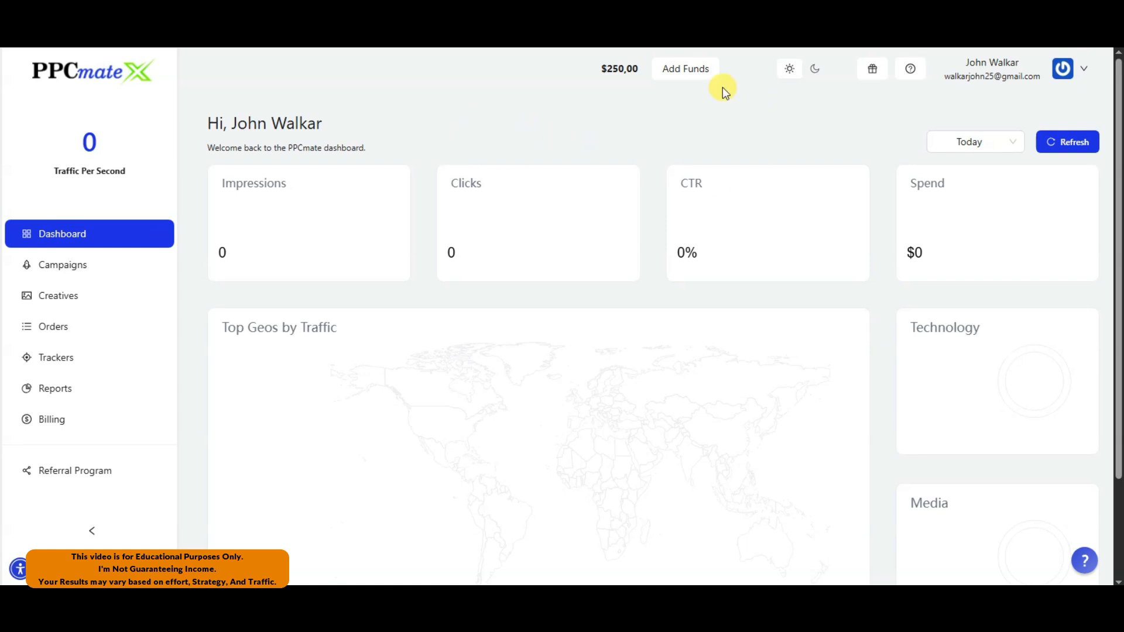
Open the add-funds page, set the Stripe deposit amount to $500 and start the payment
left_click(690, 72)
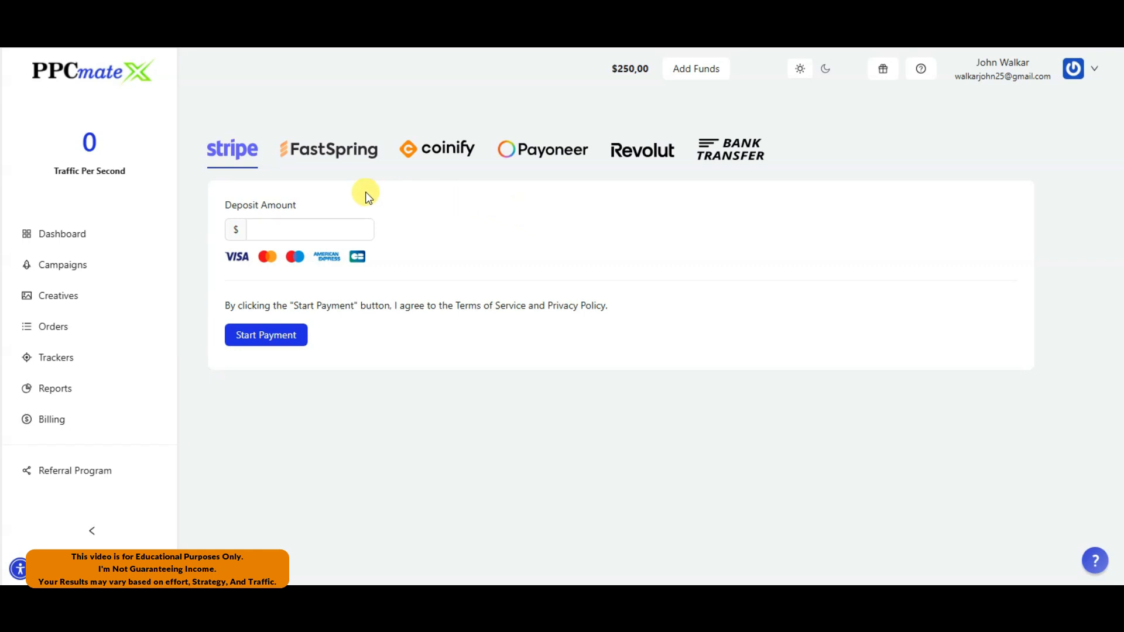
type("500")
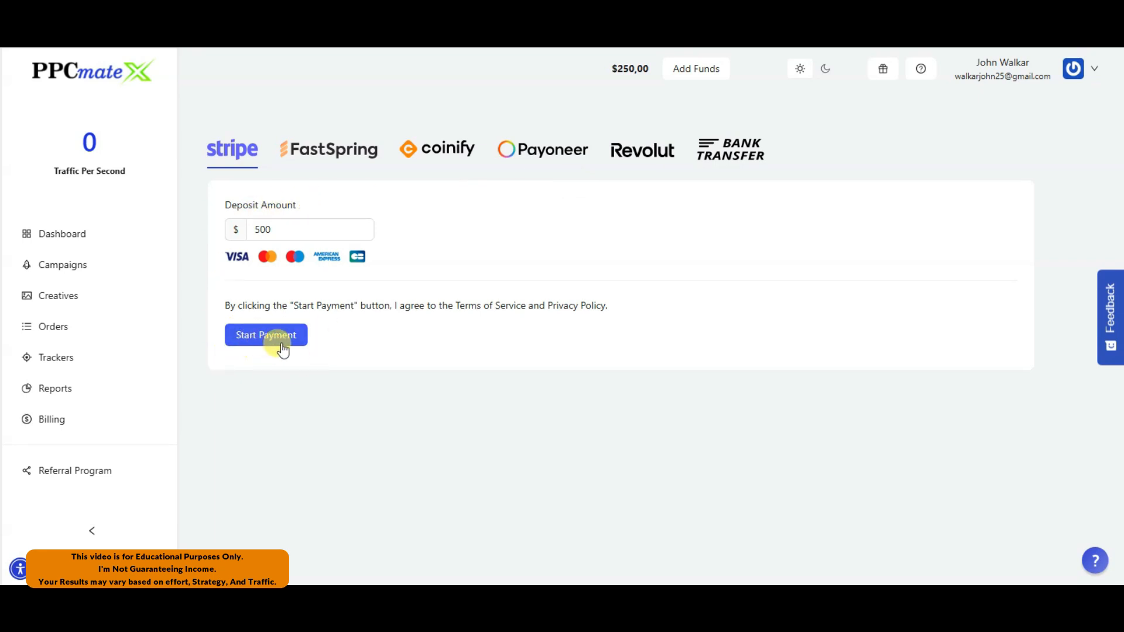
left_click(250, 346)
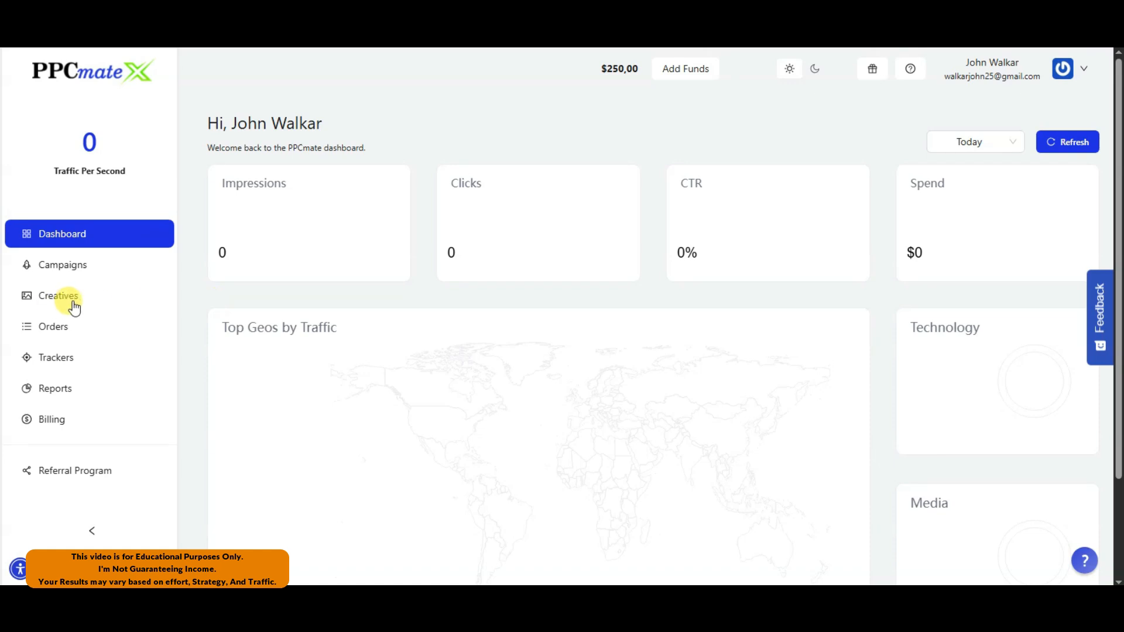
Start a new creative and name it CPA Marketing
left_click(70, 299)
left_click(995, 149)
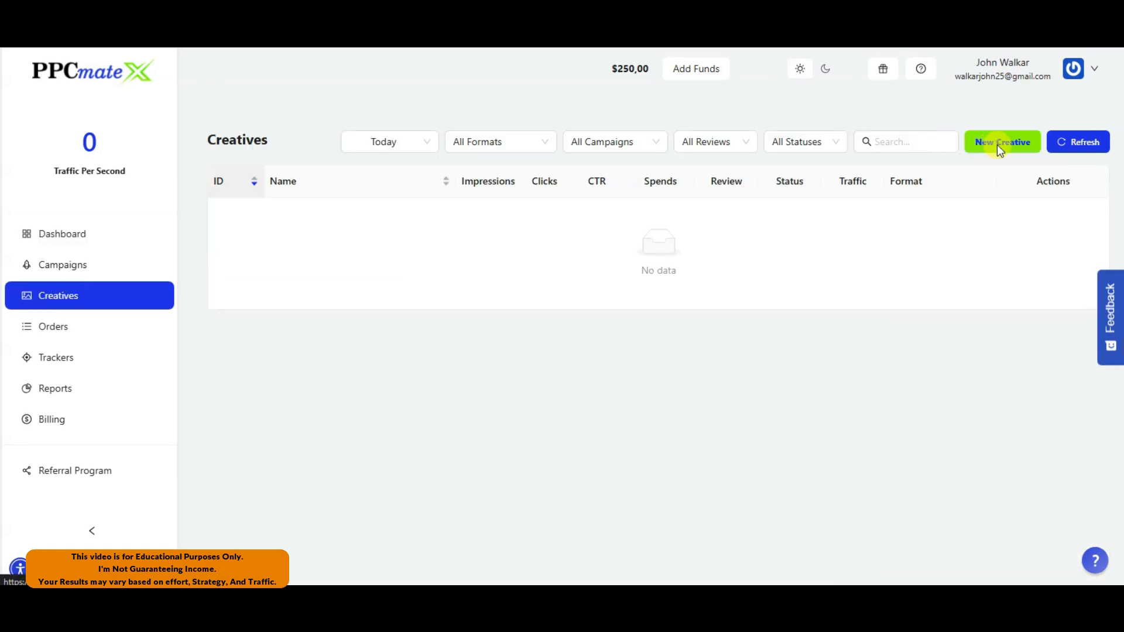
left_click(321, 223)
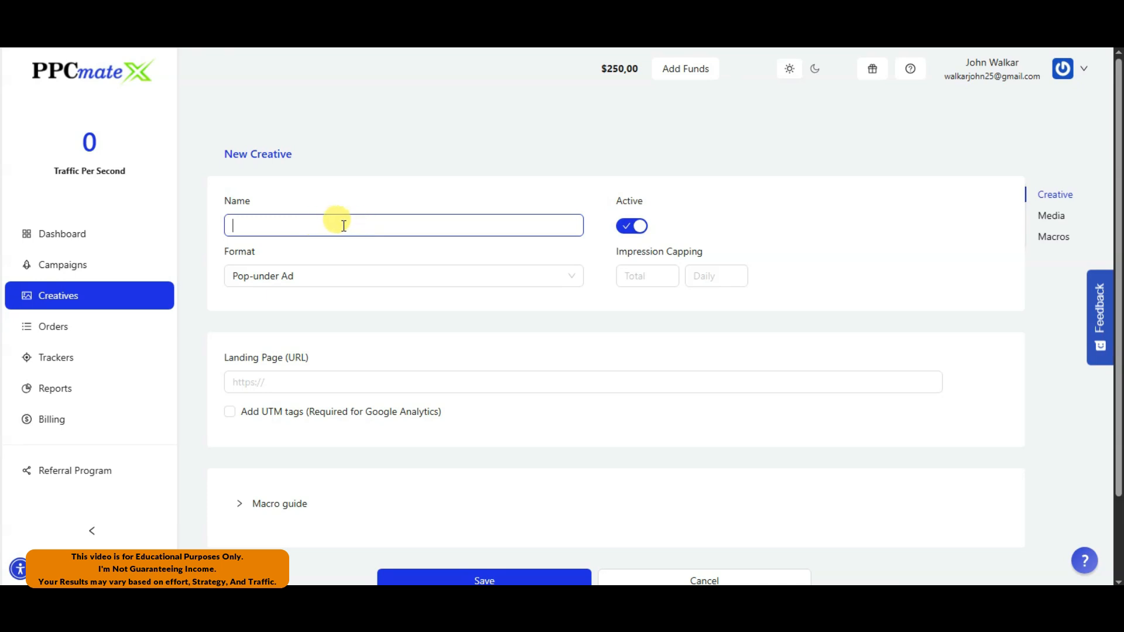
type("CPA Marketing")
Set the creative's format to Display Ad and its daily impression cap to 3
left_click(349, 282)
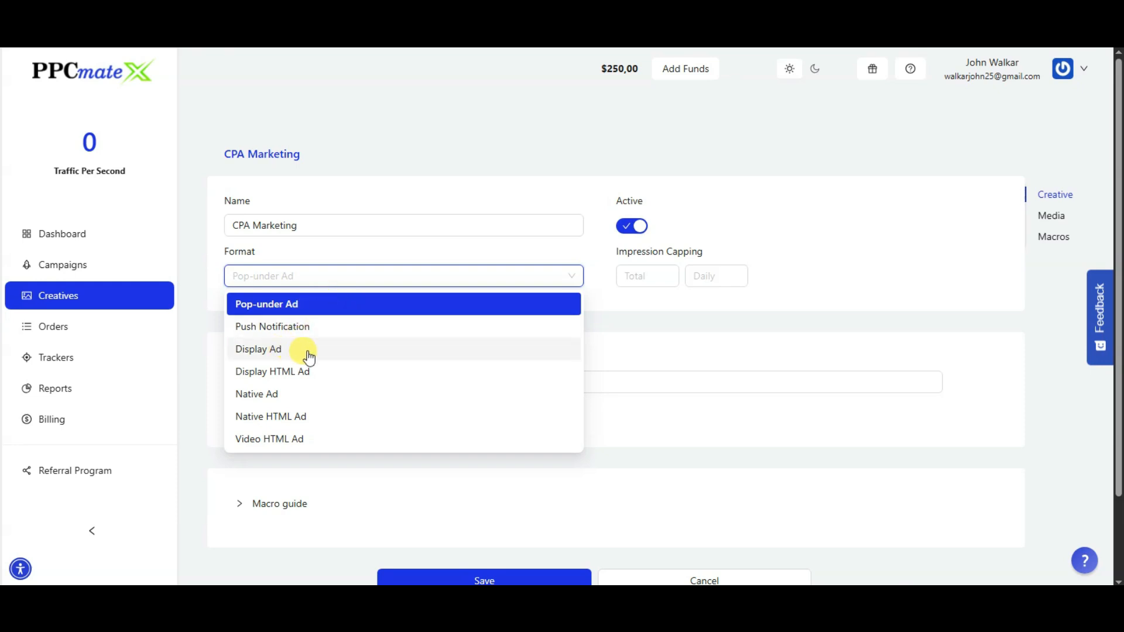
scroll(321, 379, "down", 1)
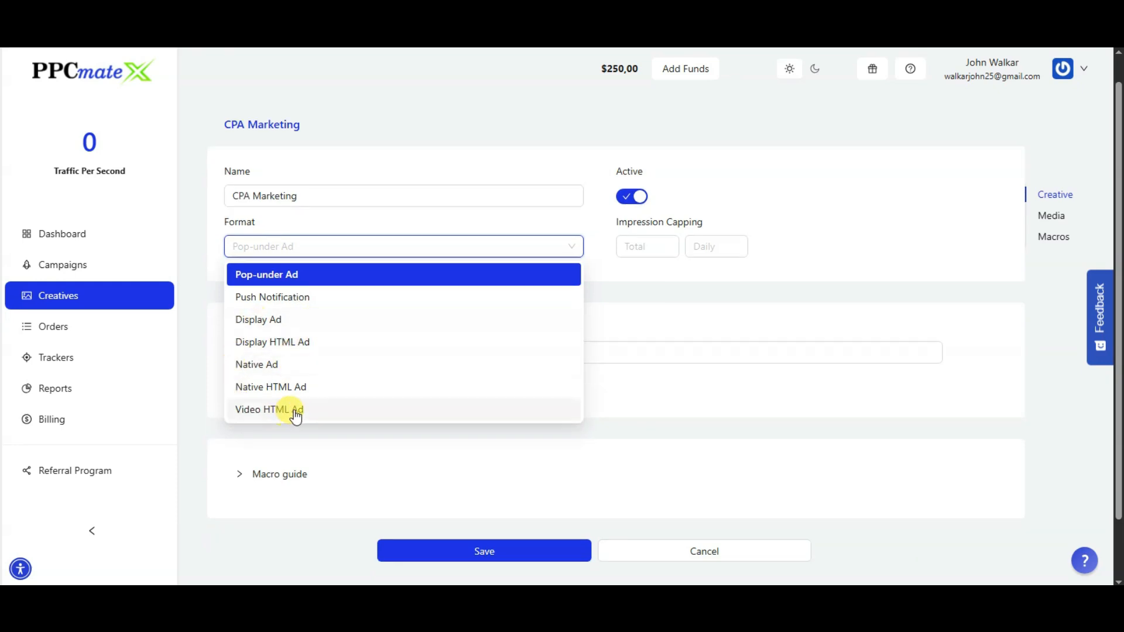
left_click(258, 319)
left_click(704, 247)
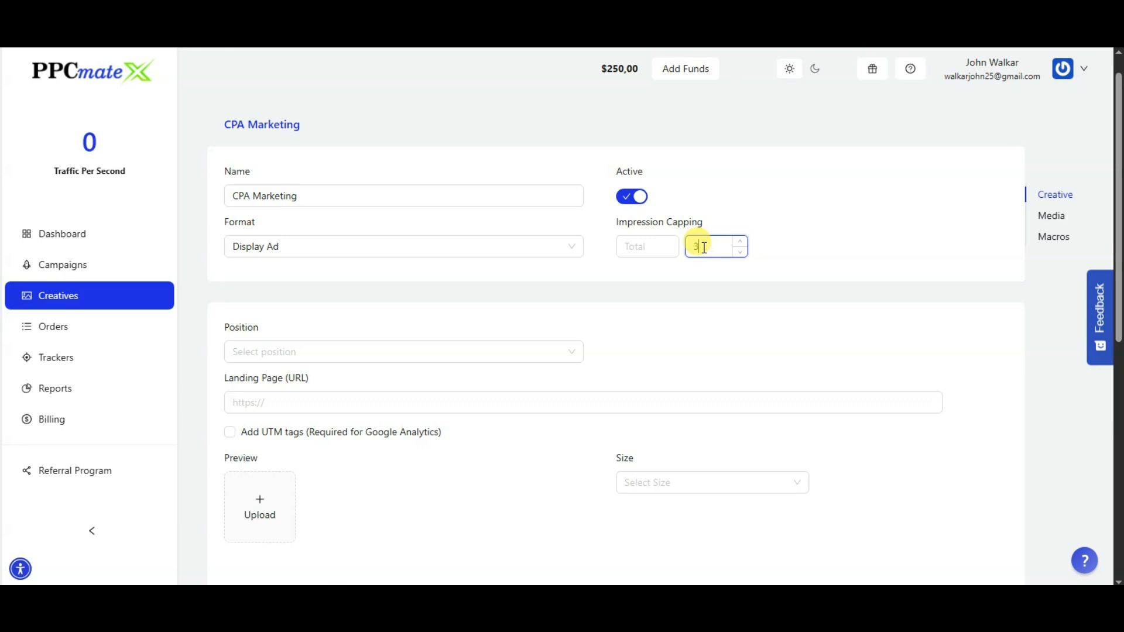
type("3")
scroll(334, 216, "down", 2)
left_click(334, 213)
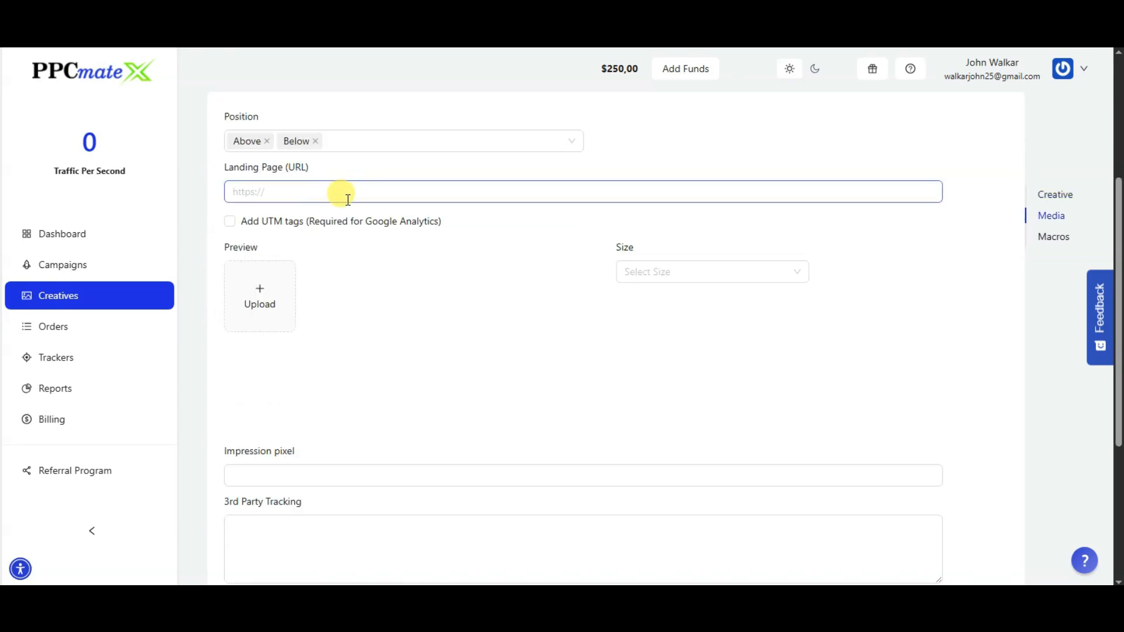
left_click(340, 192)
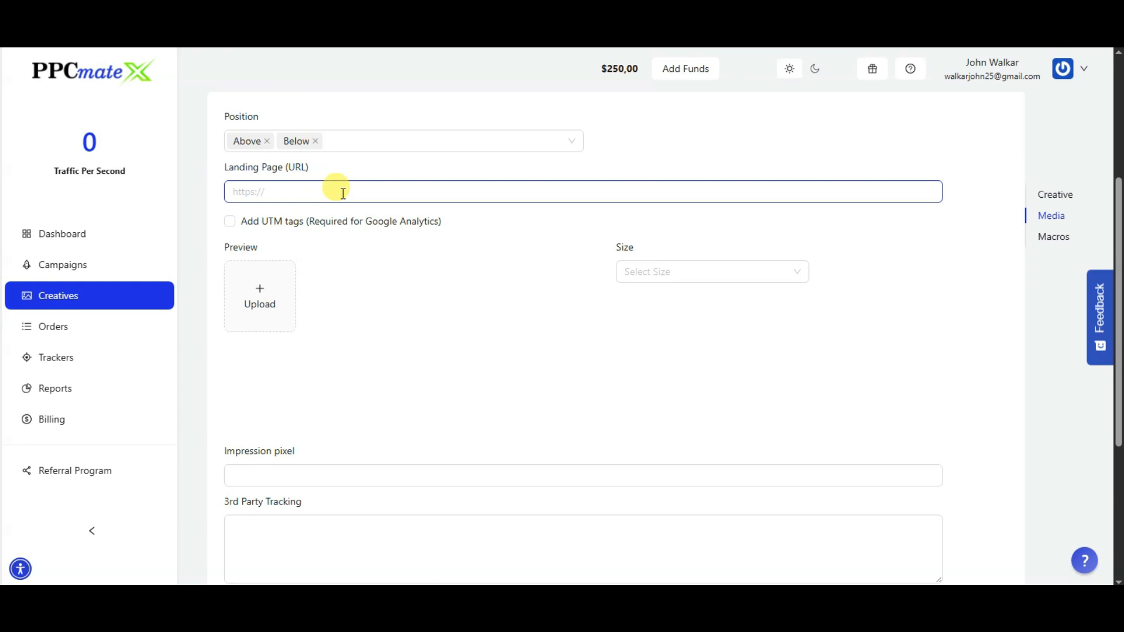
scroll(351, 267, "up", 1)
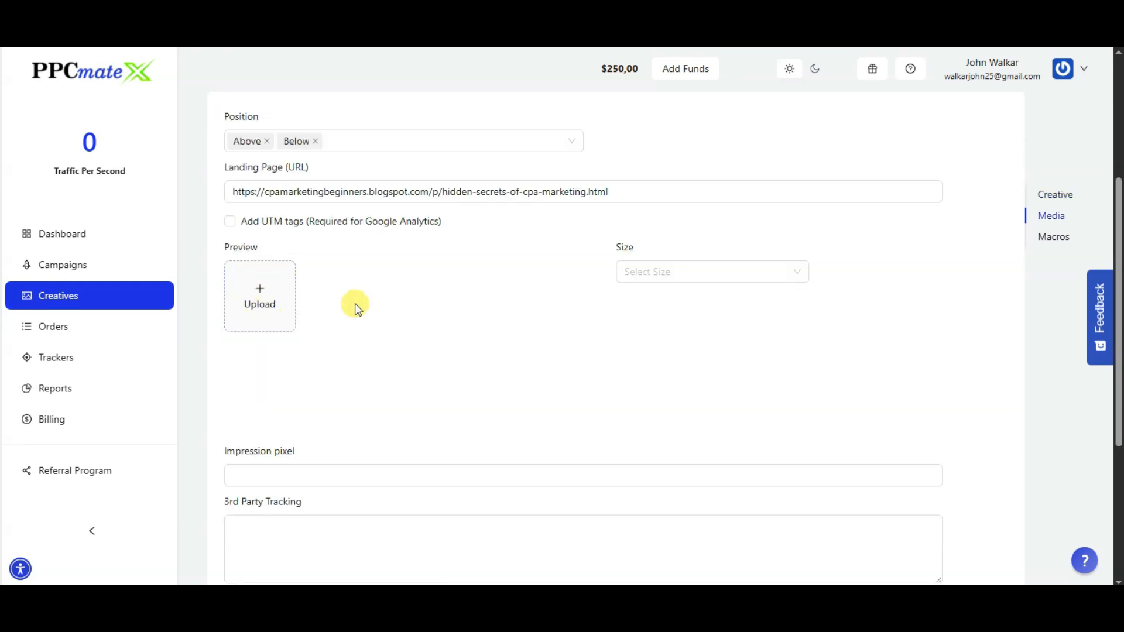
In ChatGPT, generate a banner ad image for the hidden secrets of cpa marketing ebook stating people can earn $5000 monthly, and download it
left_click(414, 306)
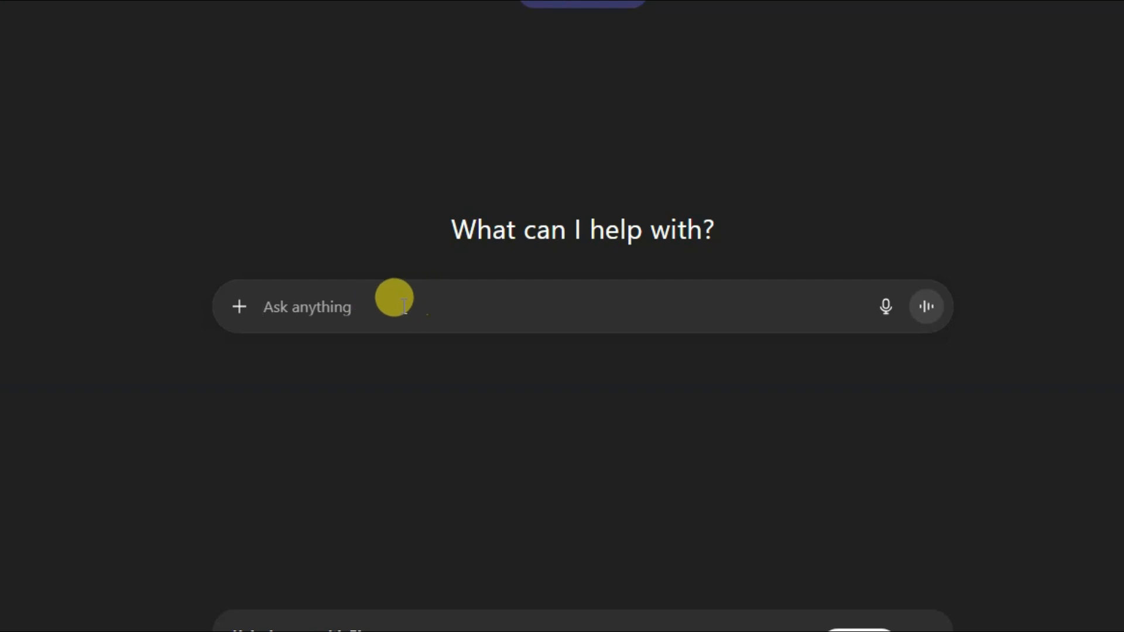
type("Generate banner ad image. I want to promote my hidden secrets of cpa marketing ebook. This is related to cpa marketing. people can earn $5000 monthly.")
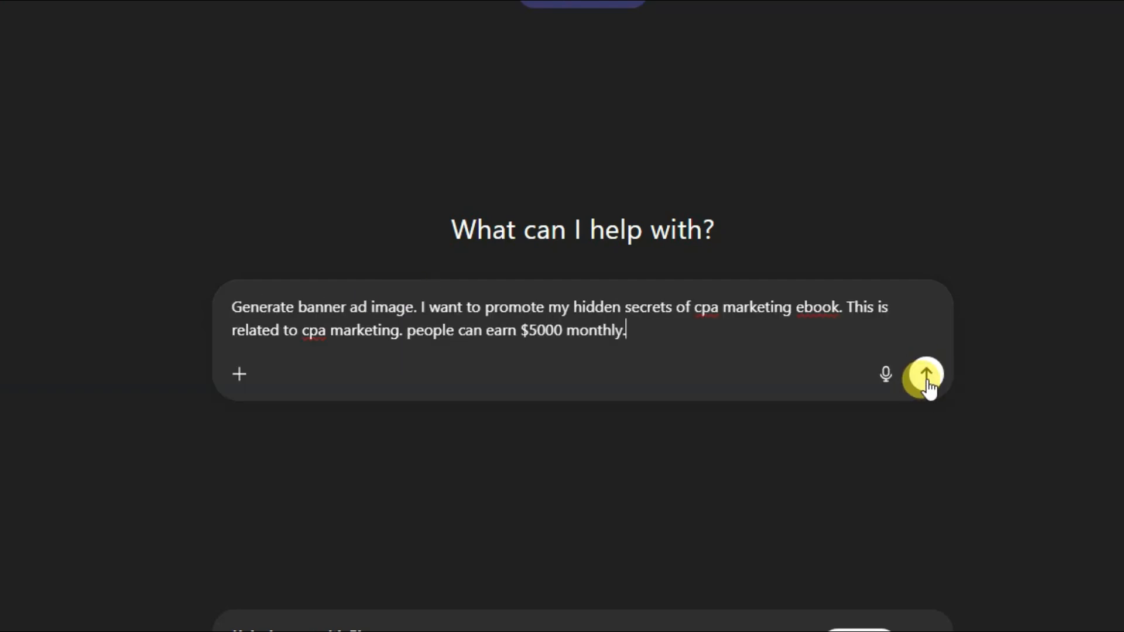
left_click(926, 377)
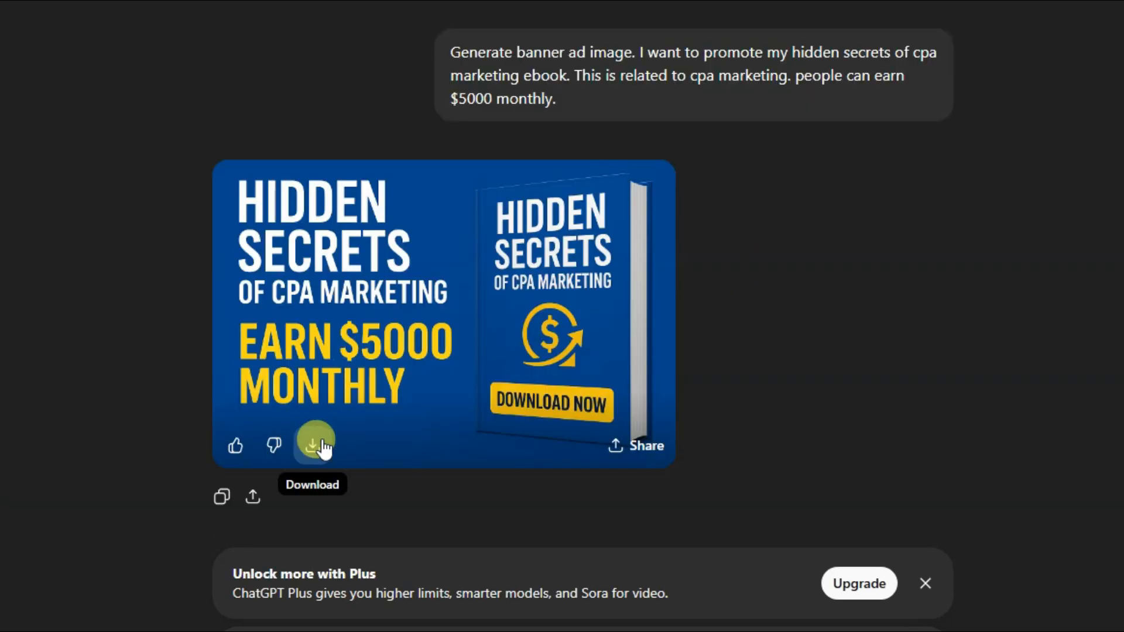
left_click(314, 452)
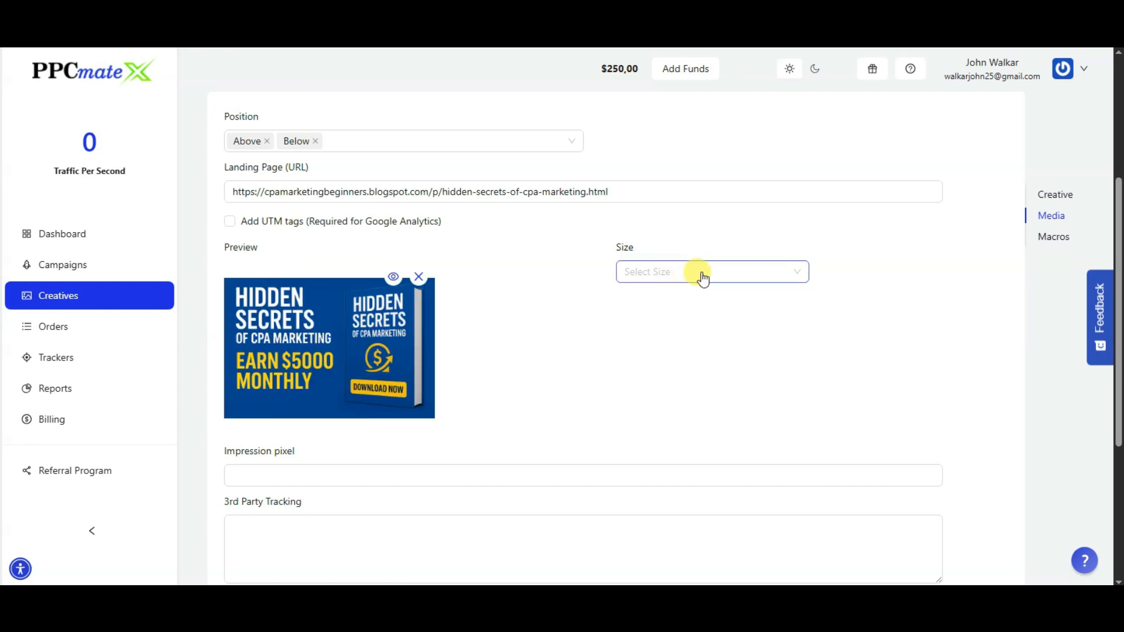
Set the banner creative's size to 300x250 – Medium Rectangle in PPCmate
left_click(715, 275)
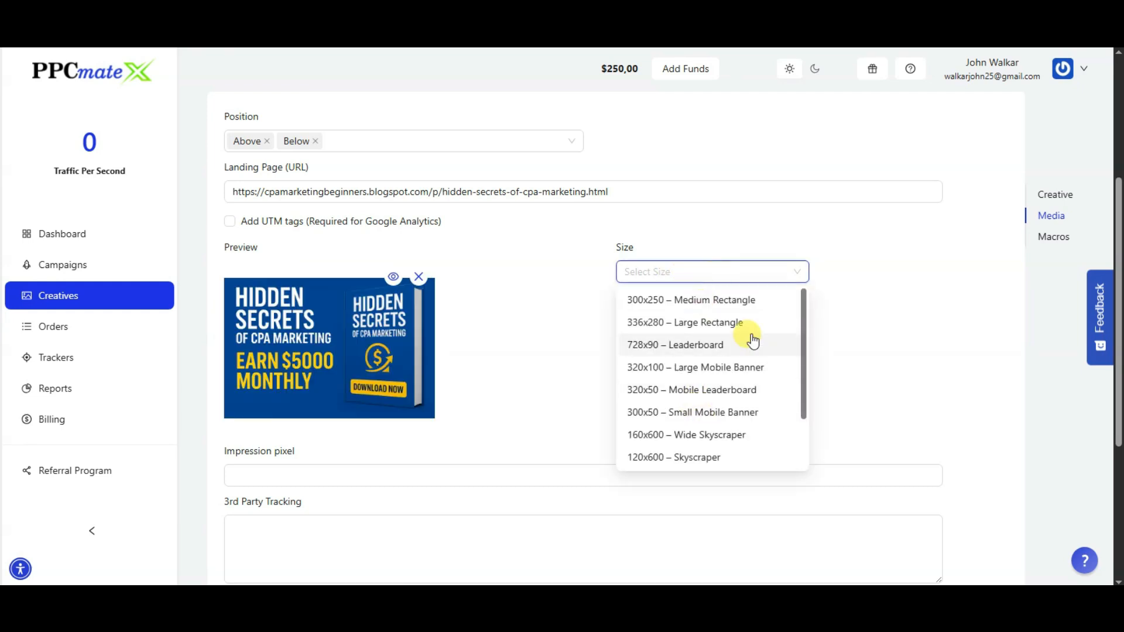
scroll(749, 334, "down", 3)
scroll(757, 350, "up", 3)
left_click(743, 300)
Leave the impression pixel and 3rd Party Tracking fields empty and save the creative
scroll(345, 369, "down", 2)
left_click(346, 358)
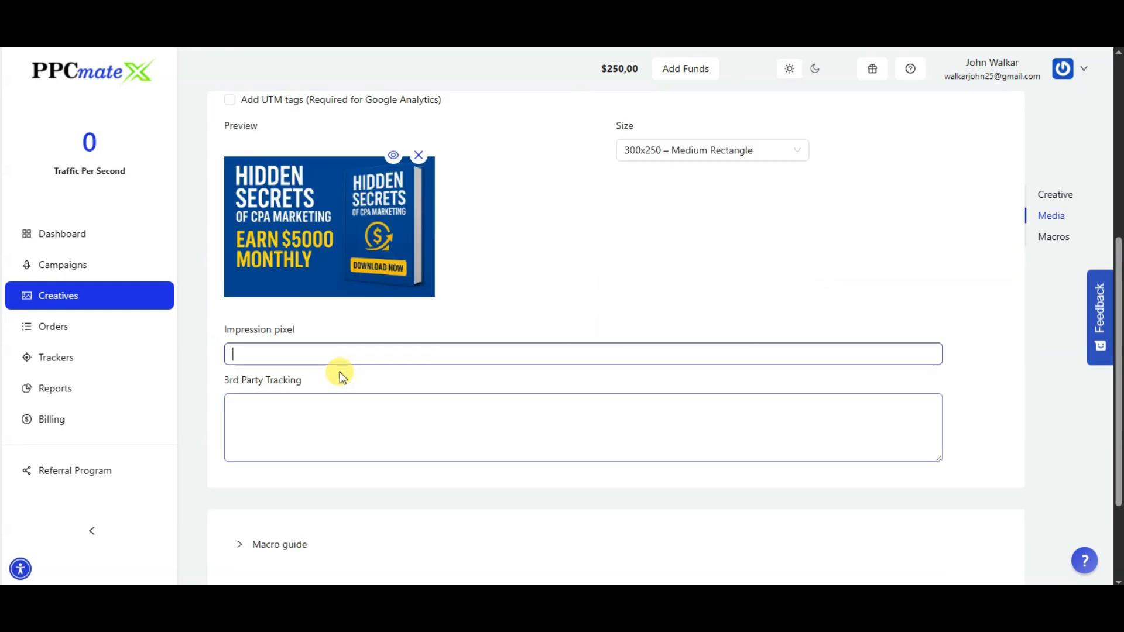
left_click(354, 410)
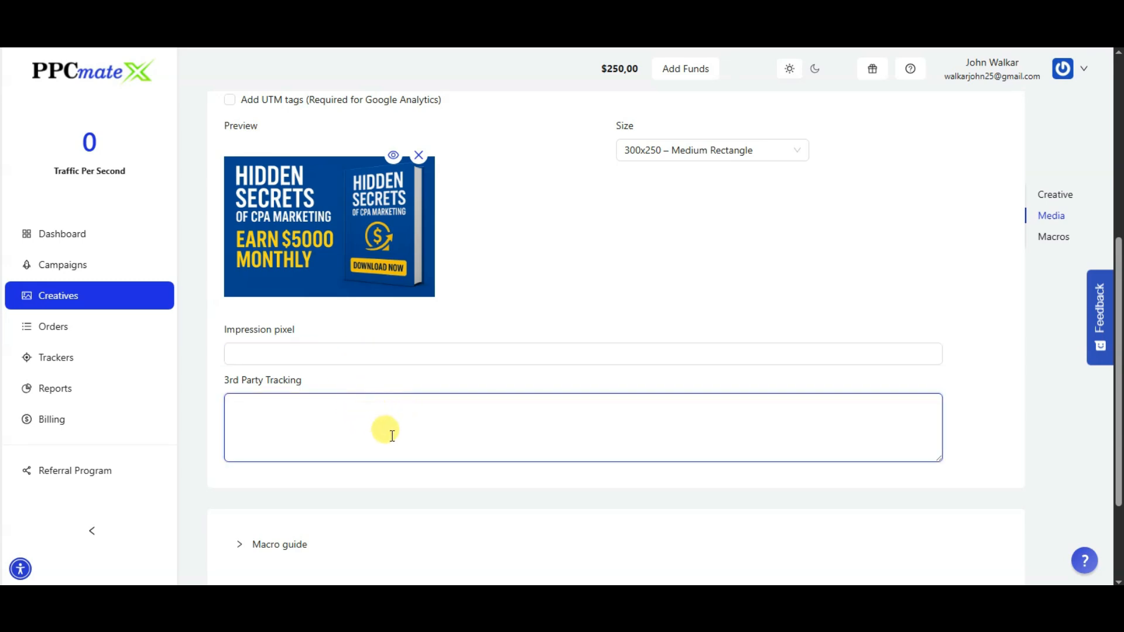
scroll(384, 432, "down", 2)
left_click(495, 484)
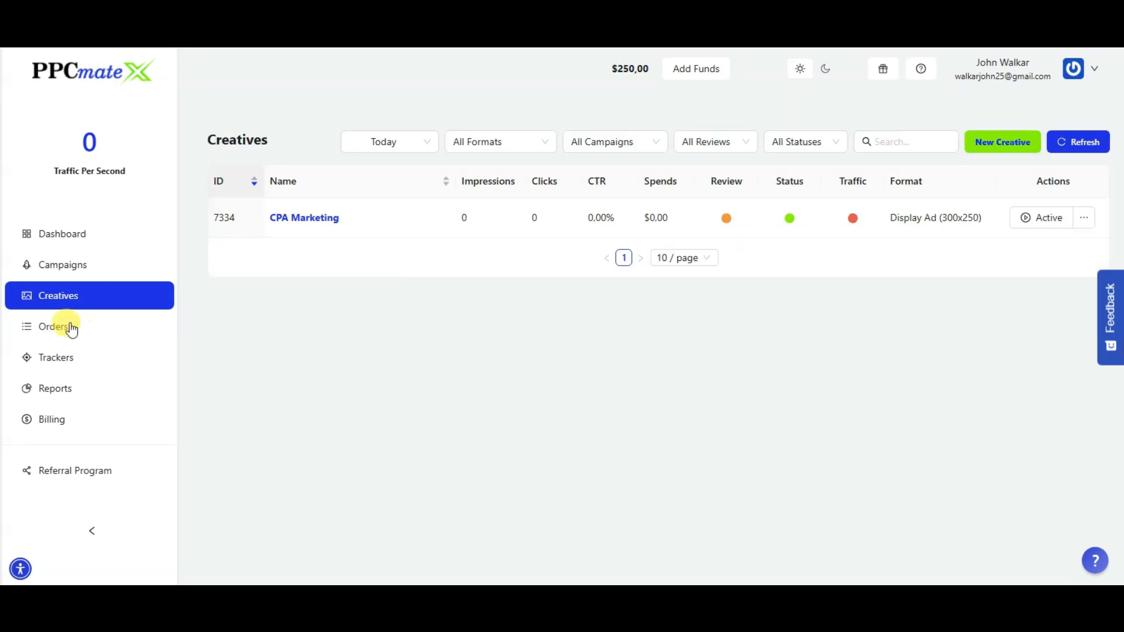
Start a new order named cpa
left_click(66, 328)
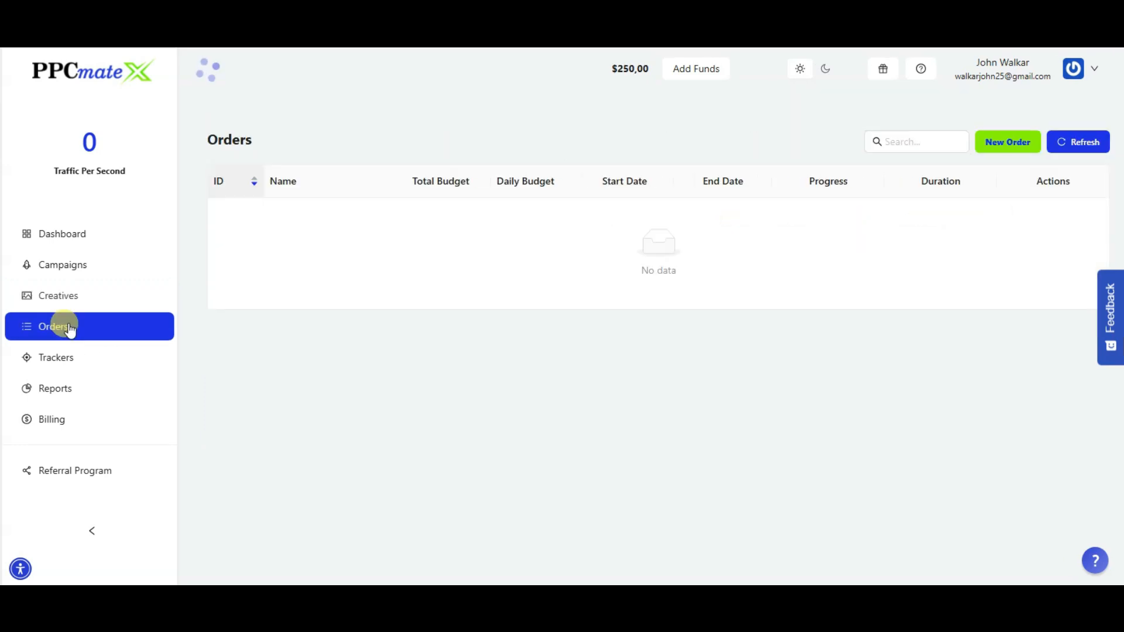
left_click(1003, 151)
left_click(337, 225)
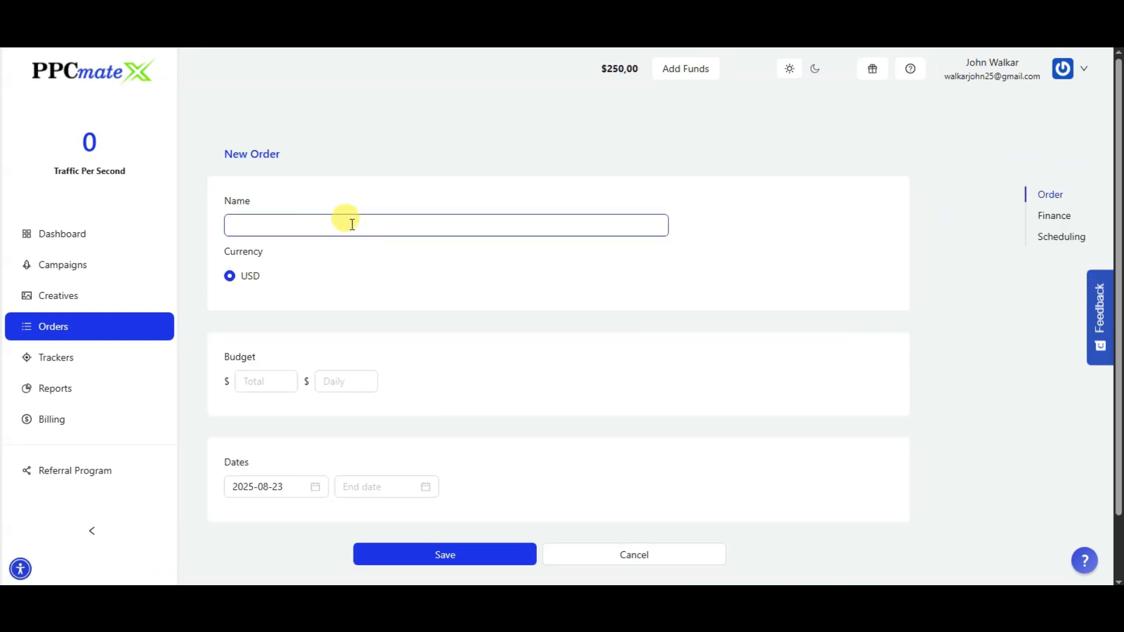
type("cpa")
Set the order's budget to $50 total and $5 daily, leave the end date empty, and save the order
left_click(346, 381)
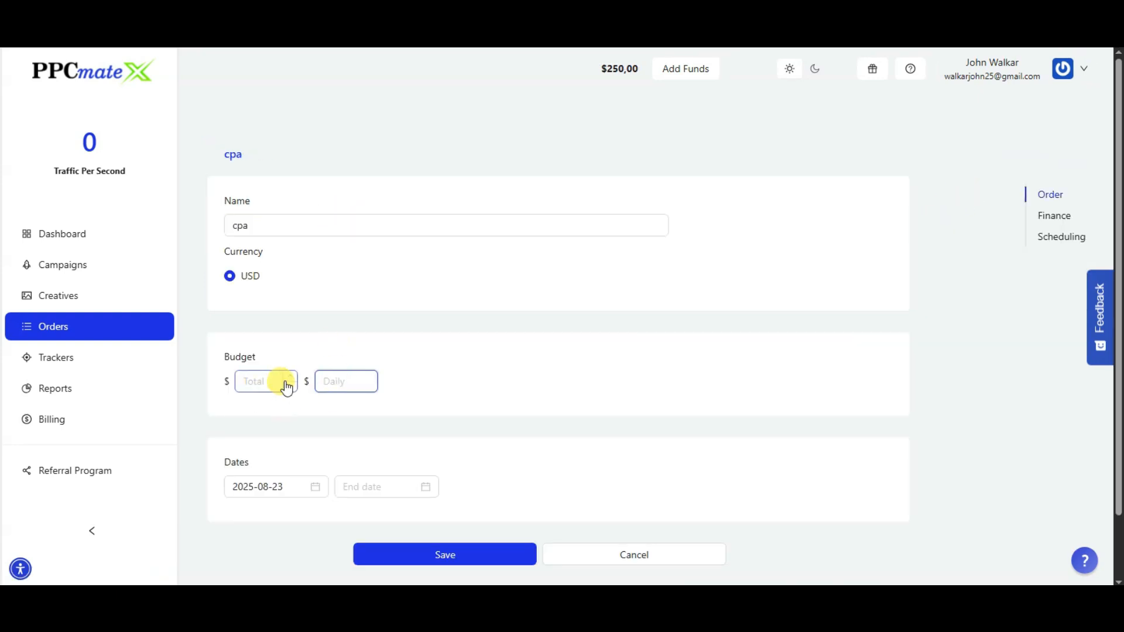
left_click(260, 384)
type("50")
left_click(325, 380)
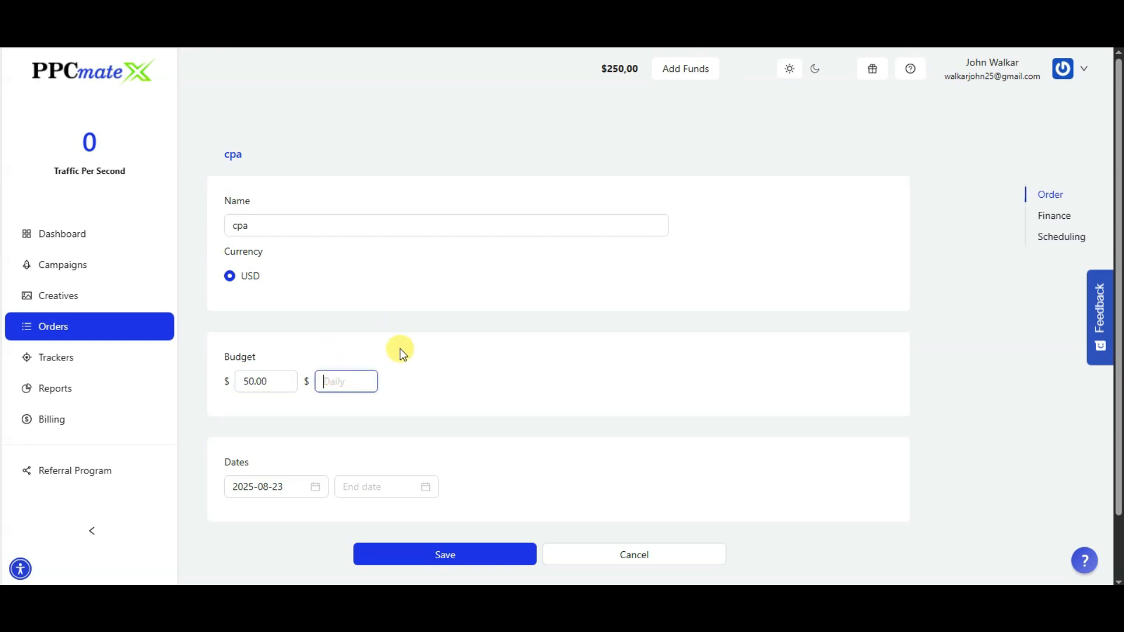
type("5")
scroll(315, 455, "down", 1)
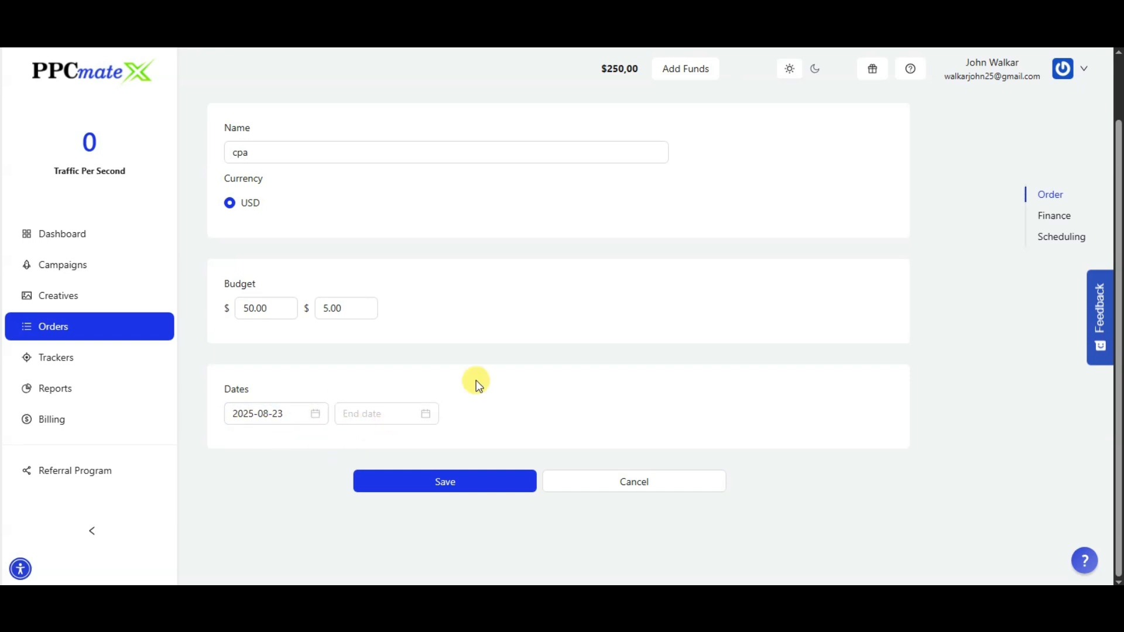
left_click(467, 487)
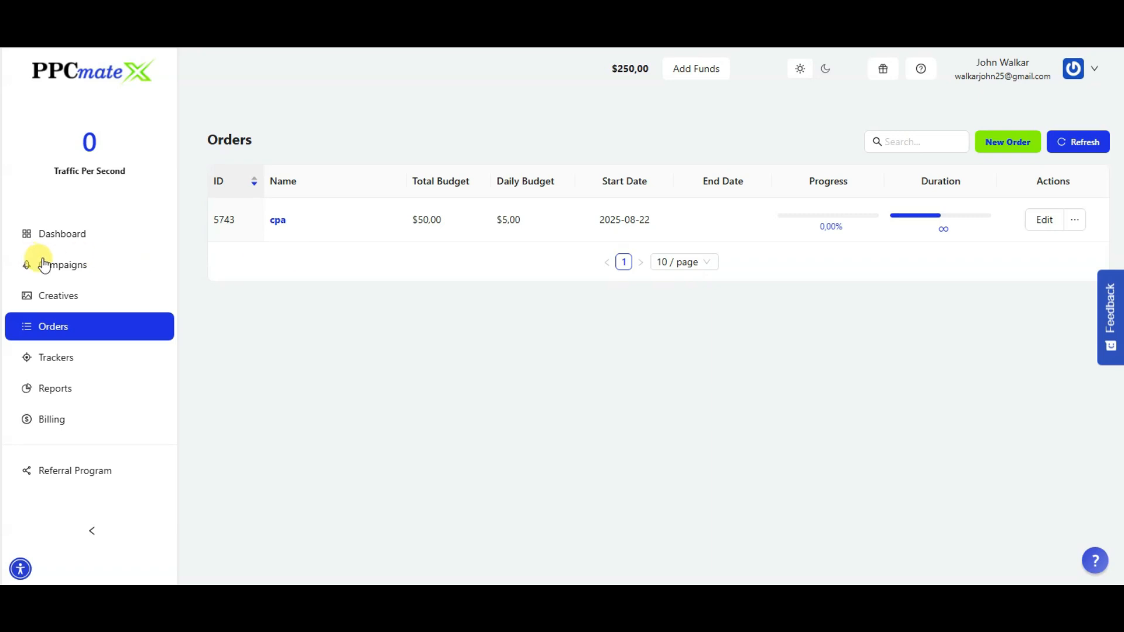
Start a new campaign named Hidden Secrets Of CPA Marketing and switch its status on
left_click(79, 279)
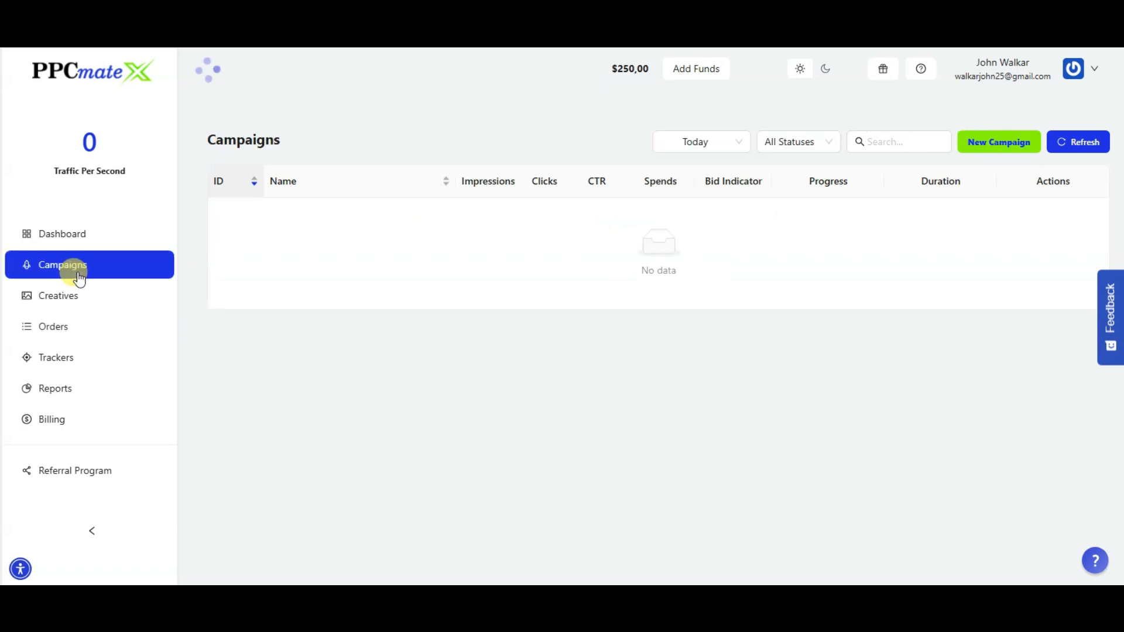
left_click(1006, 150)
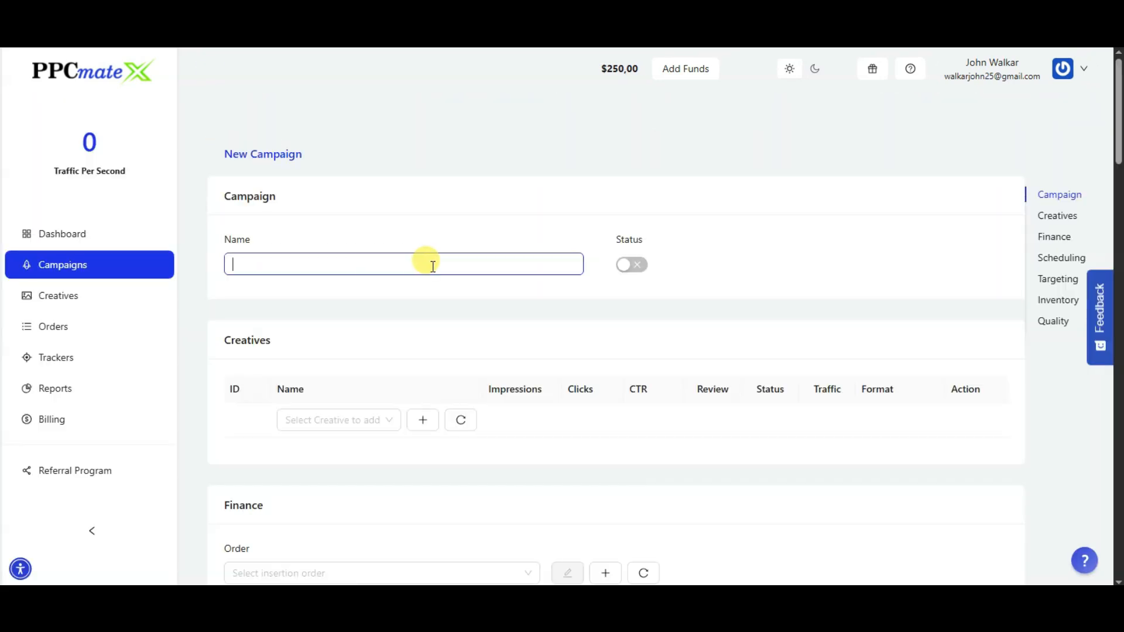
left_click(627, 269)
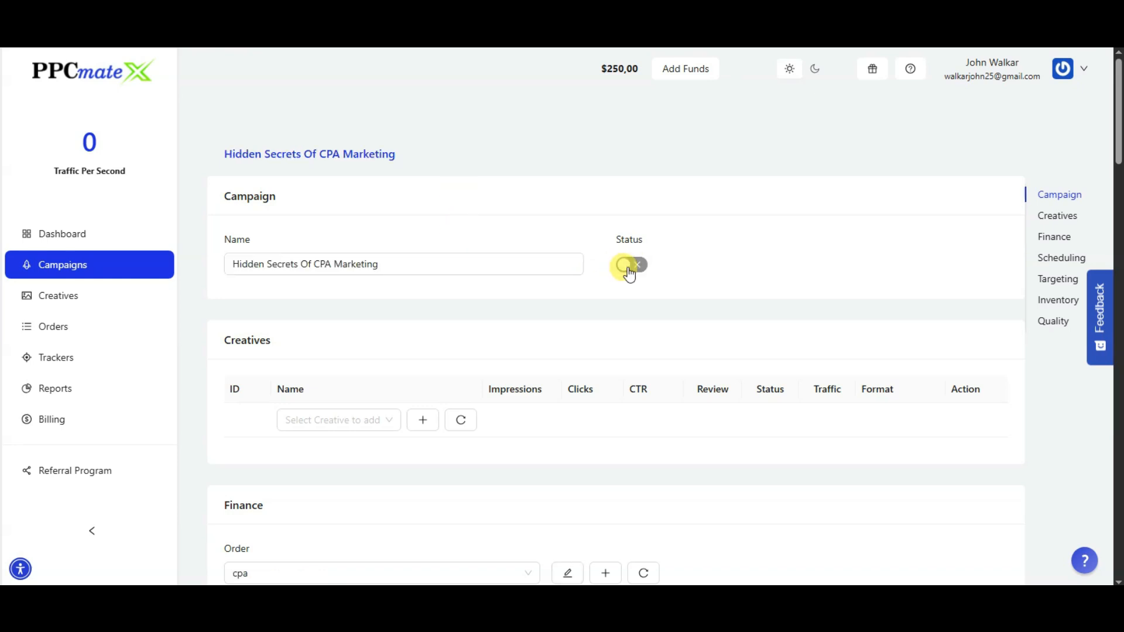
Add the CPA Marketing creative to the campaign
scroll(527, 281, "down", 2)
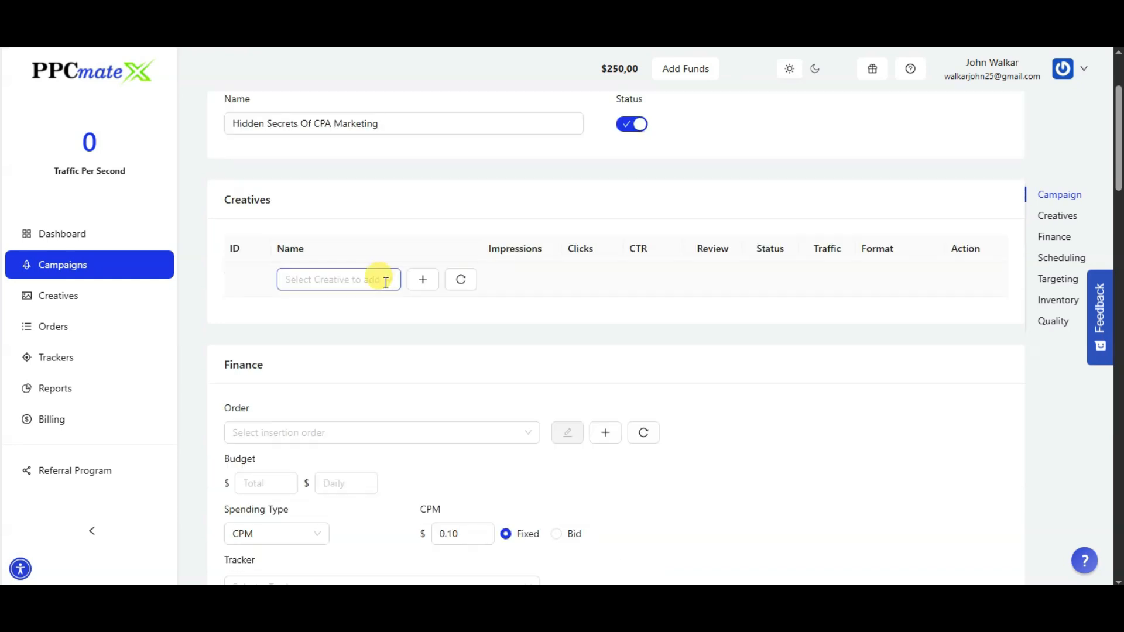
left_click(384, 282)
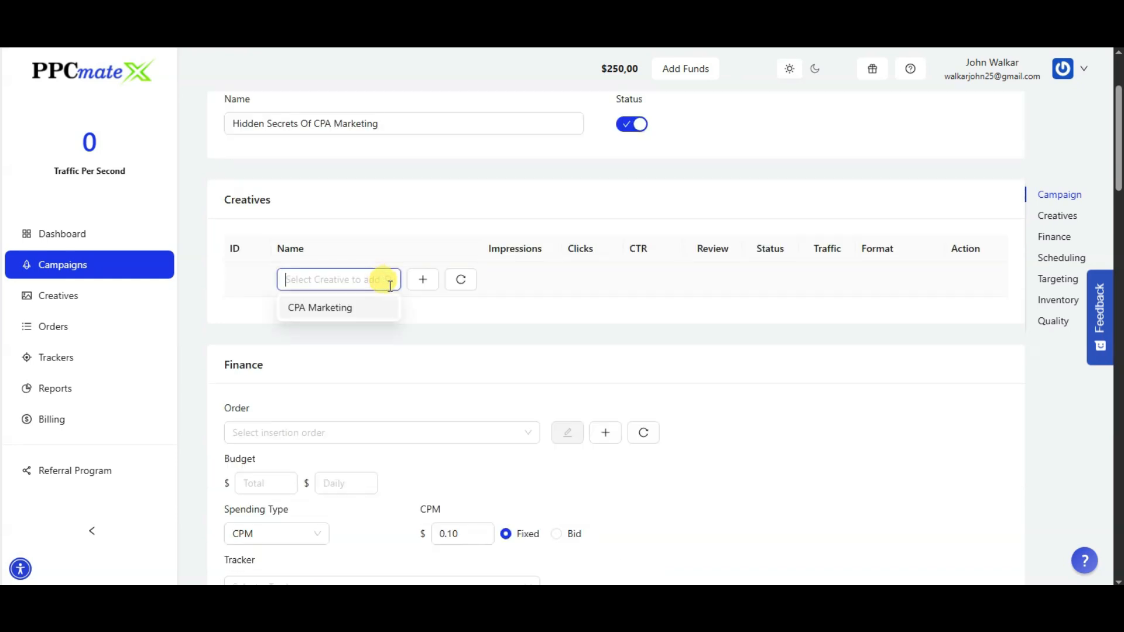
left_click(387, 324)
Assign the cpa order to the campaign and set its budget to $50 total and $5 daily
scroll(388, 324, "down", 3)
left_click(450, 256)
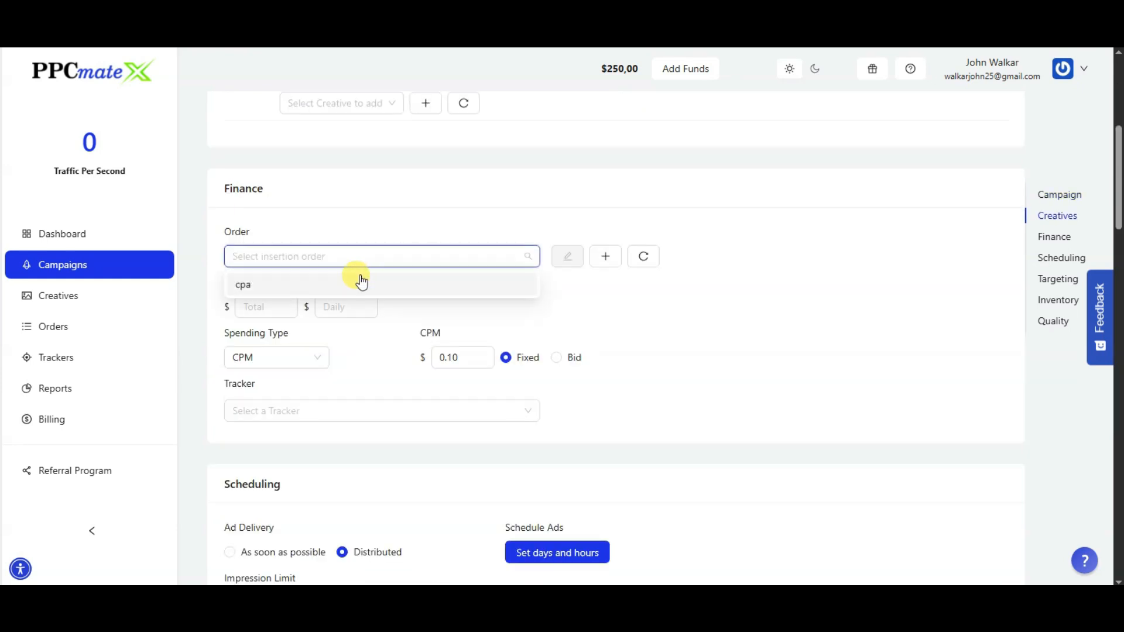
scroll(374, 226, "down", 1)
left_click(284, 237)
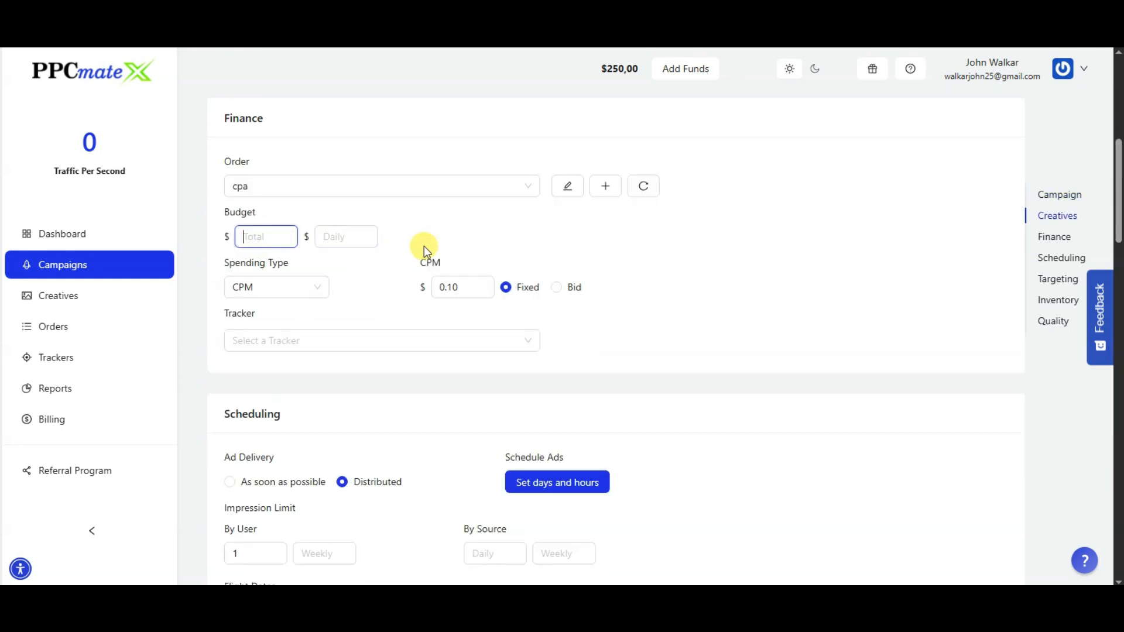
type("50")
left_click(346, 235)
type("5")
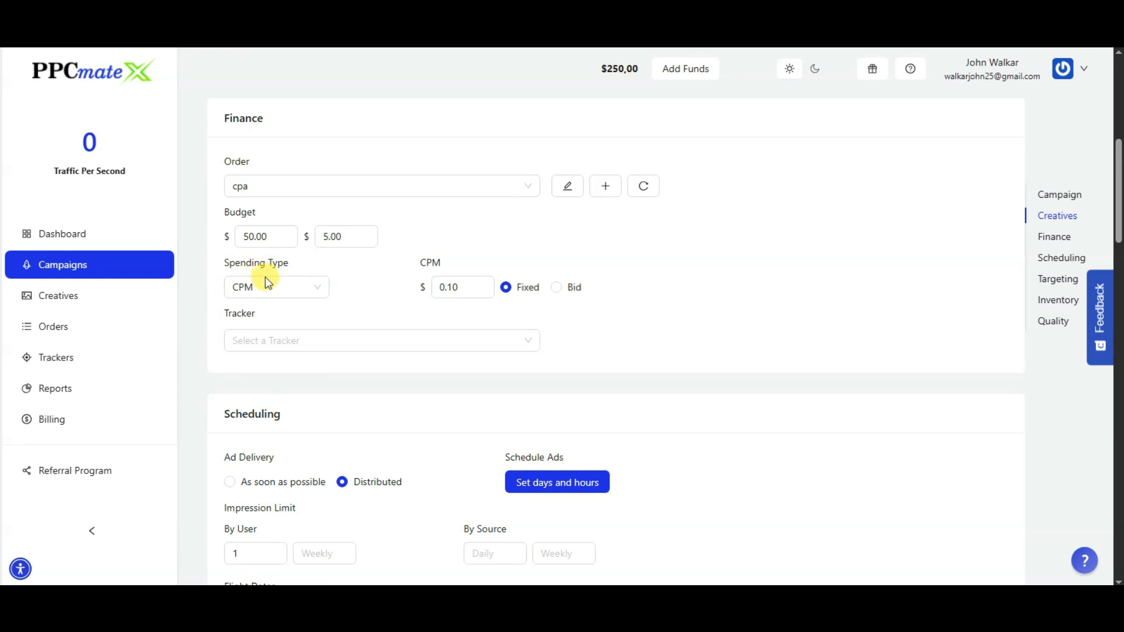
Change the campaign's spending type to CPC and set the cost per click to $0.05
left_click(292, 287)
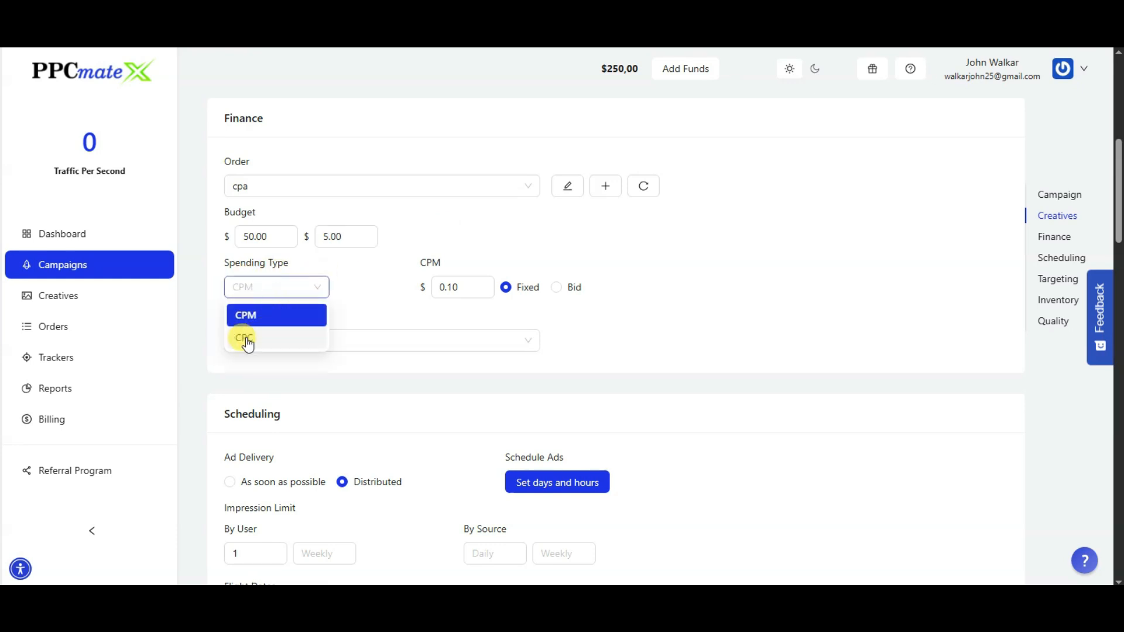
left_click(246, 338)
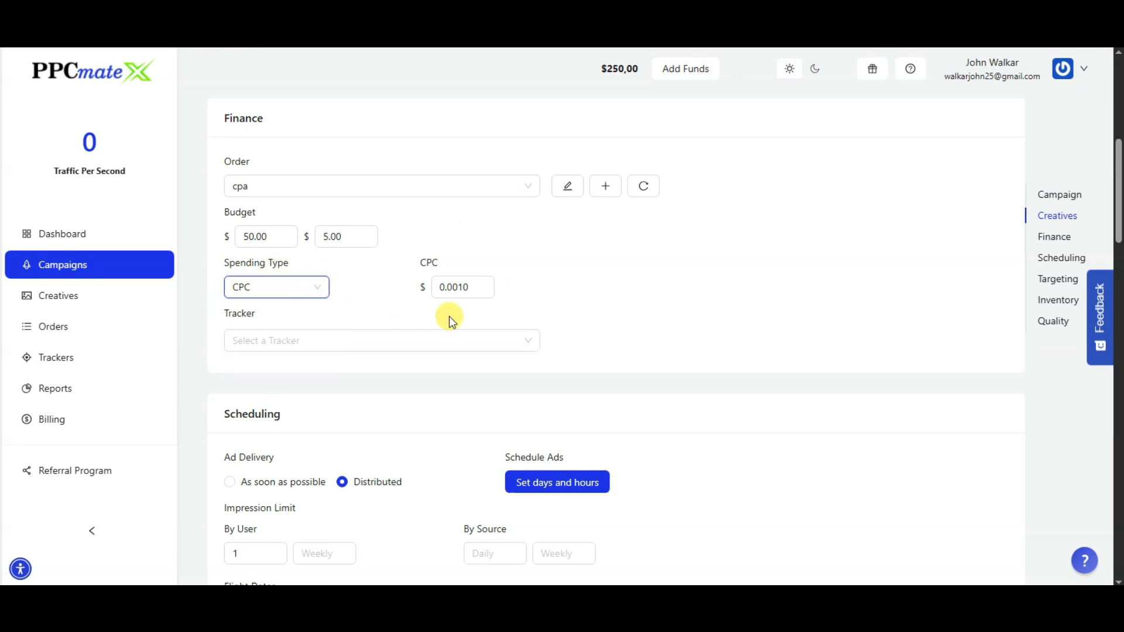
scroll(453, 275, "down", 1)
left_click(458, 226)
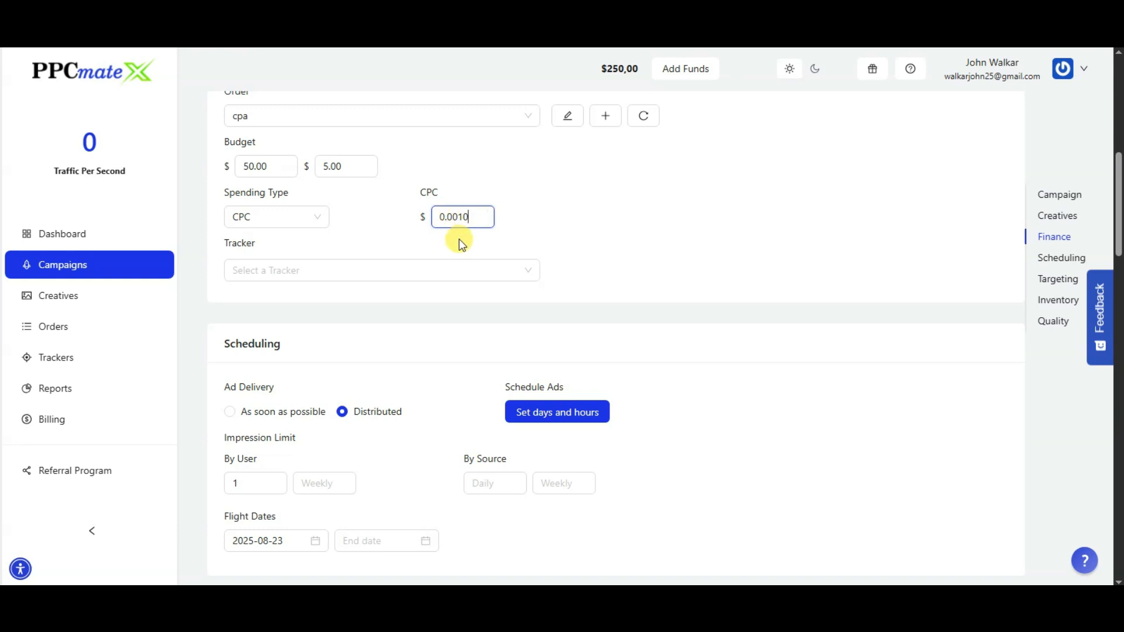
Choose Master Tracker as the campaign's tracker and set ad delivery to As soon as possible
scroll(459, 239, "up", 1)
left_click(319, 337)
left_click(298, 369)
scroll(586, 325, "down", 3)
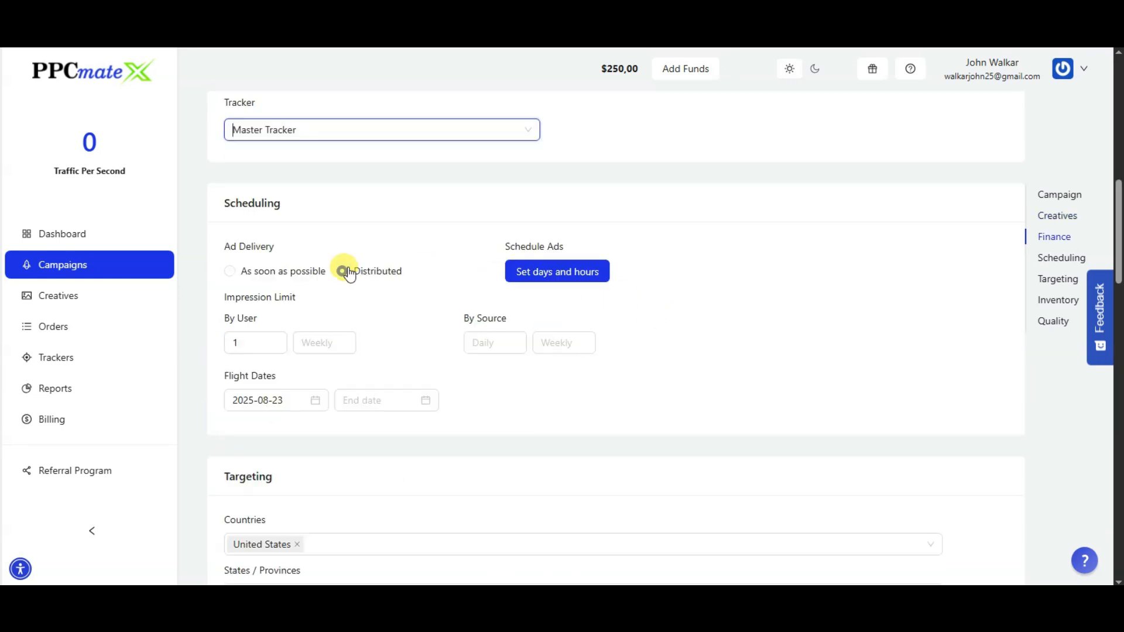
left_click(231, 272)
Add Hong Kong, India, Germany and the United Kingdom to the targeted countries, leaving states and provinces empty
scroll(299, 241, "down", 4)
left_click(260, 260)
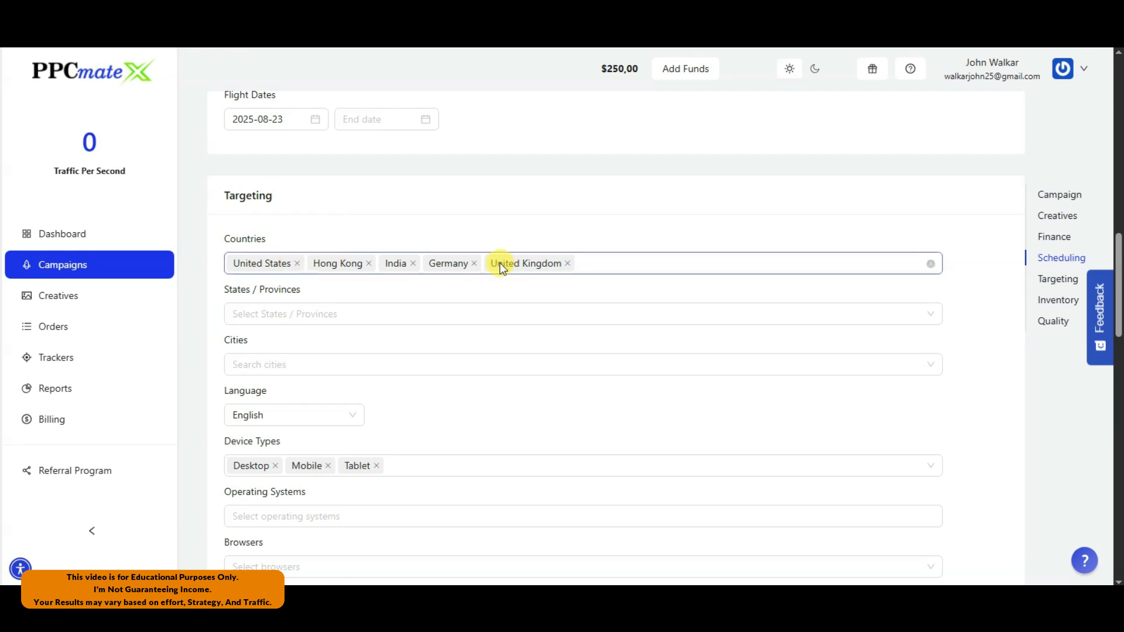
left_click(295, 310)
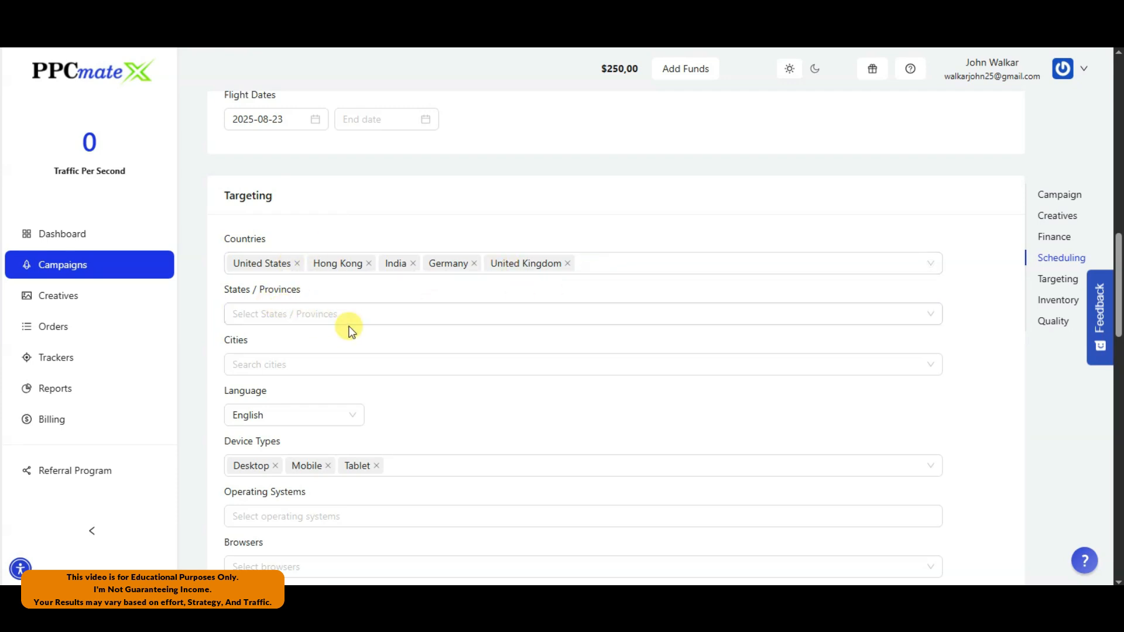
Keep English as the language and Desktop, Mobile and Tablet as device types, and save the campaign
scroll(316, 310, "down", 1)
left_click(292, 295)
scroll(311, 309, "down", 2)
left_click(352, 203)
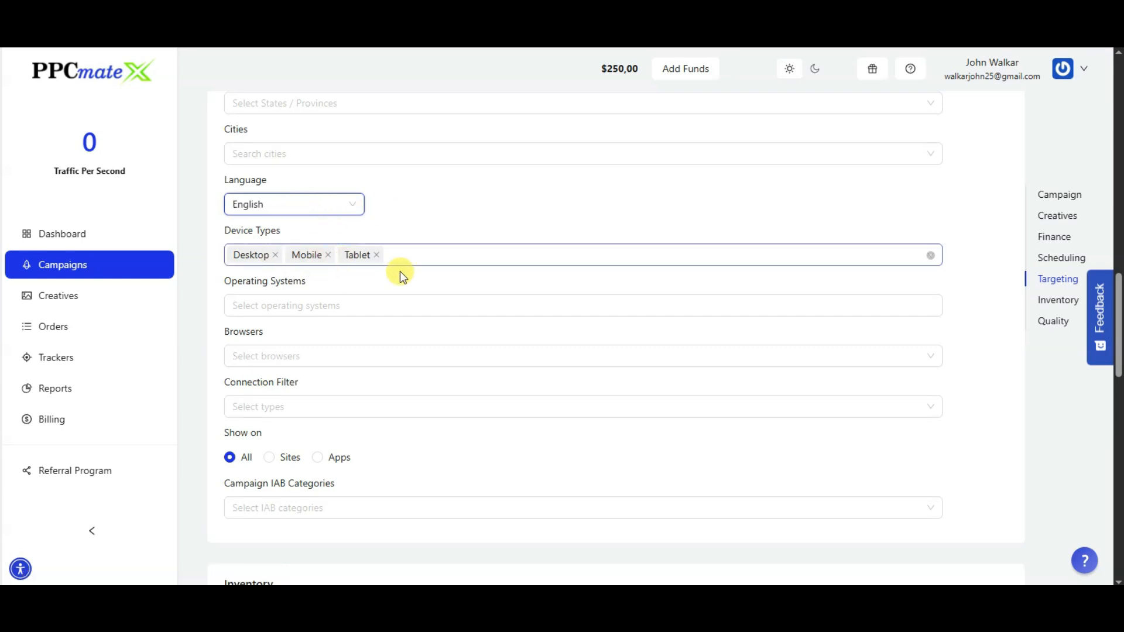
scroll(444, 291, "down", 10)
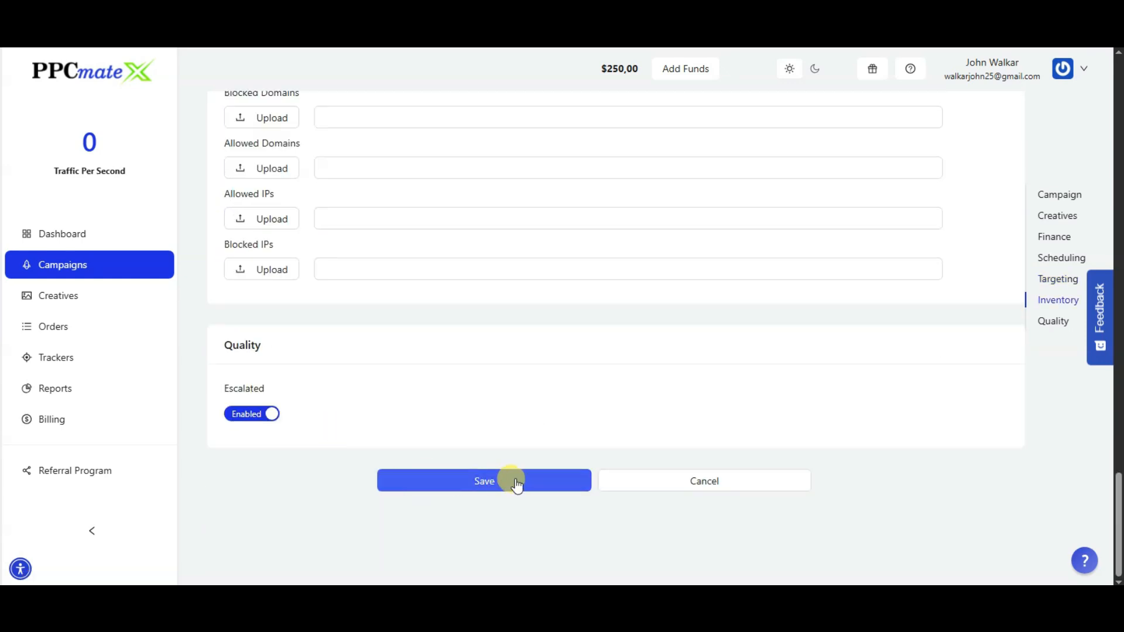
left_click(485, 481)
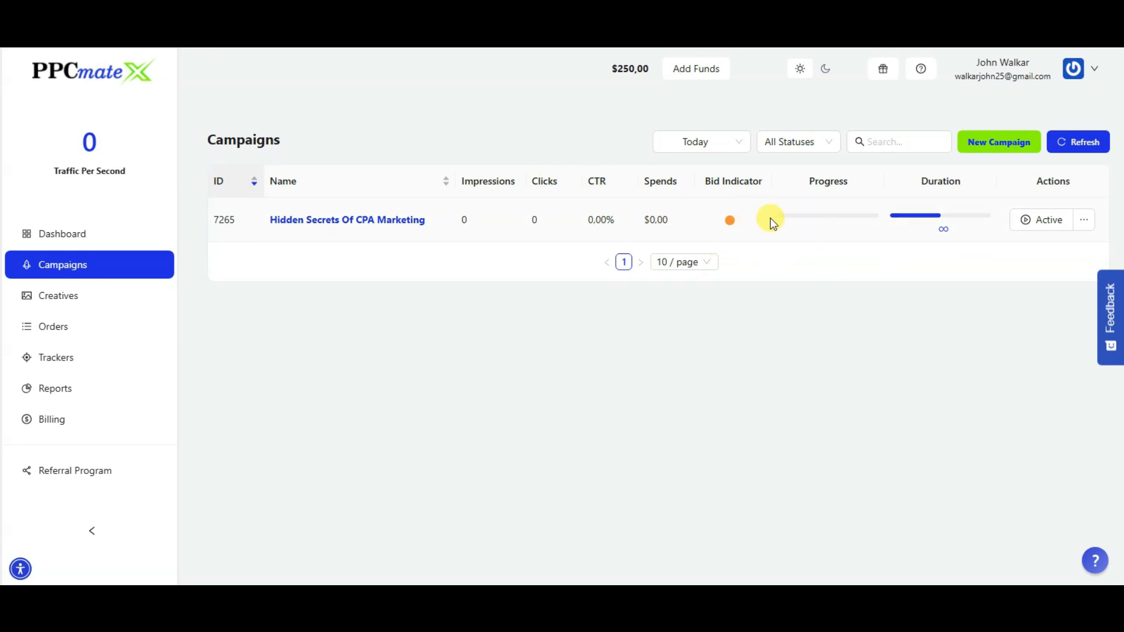
Reopen the Hidden Secrets Of CPA Marketing campaign and raise its cost per click to $0.10
left_click(1084, 220)
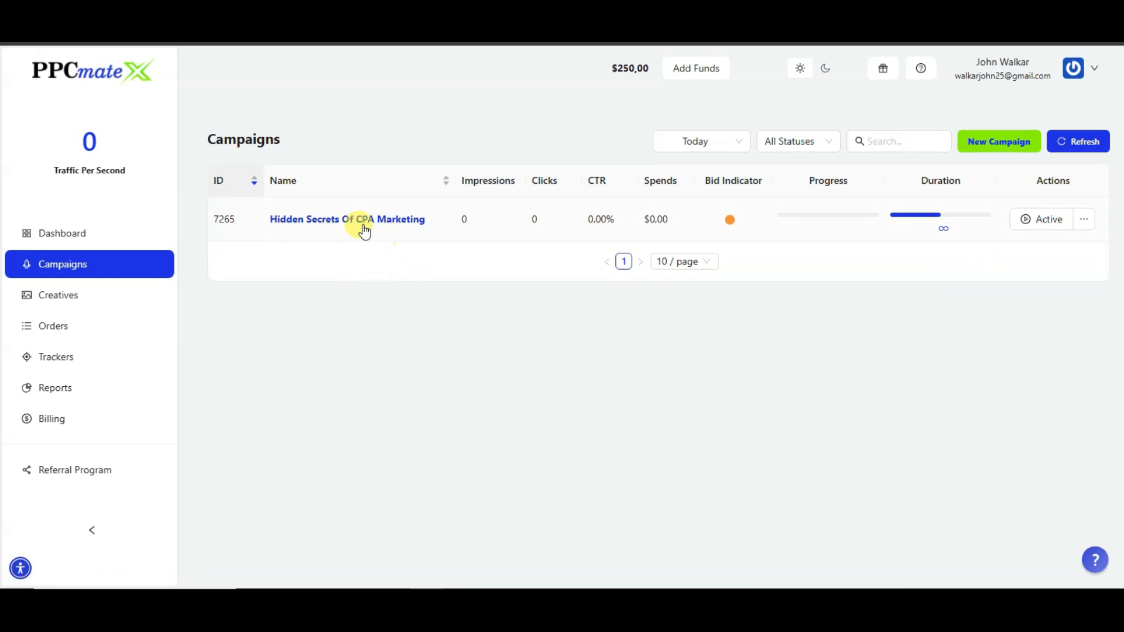
left_click(386, 228)
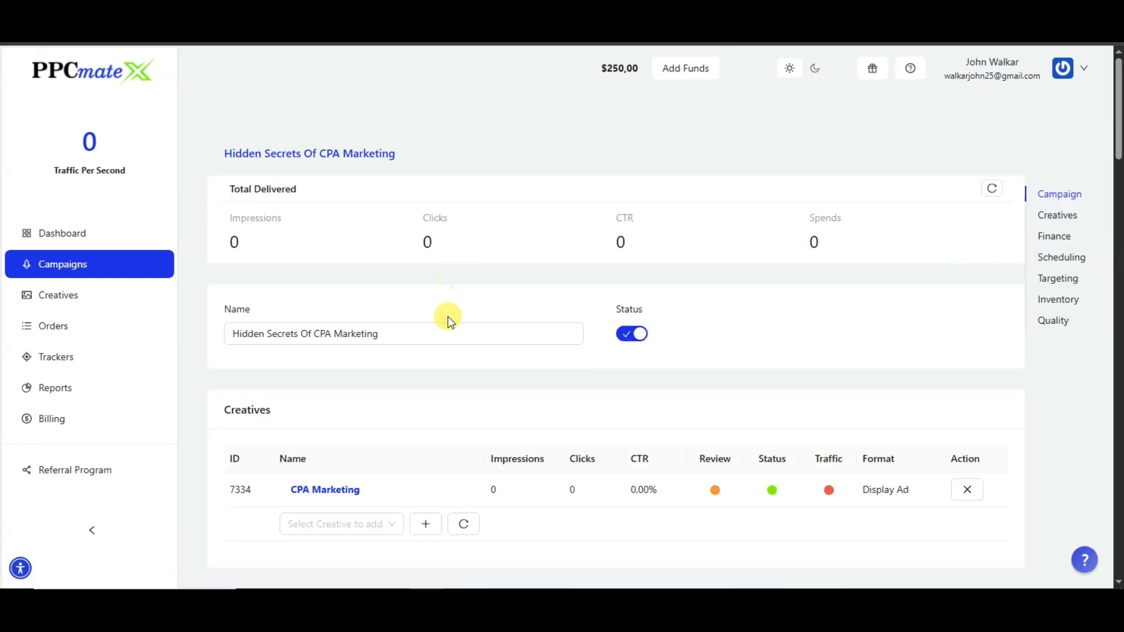
scroll(446, 315, "down", 3)
scroll(446, 304, "down", 3)
scroll(446, 305, "down", 1)
left_click(453, 286)
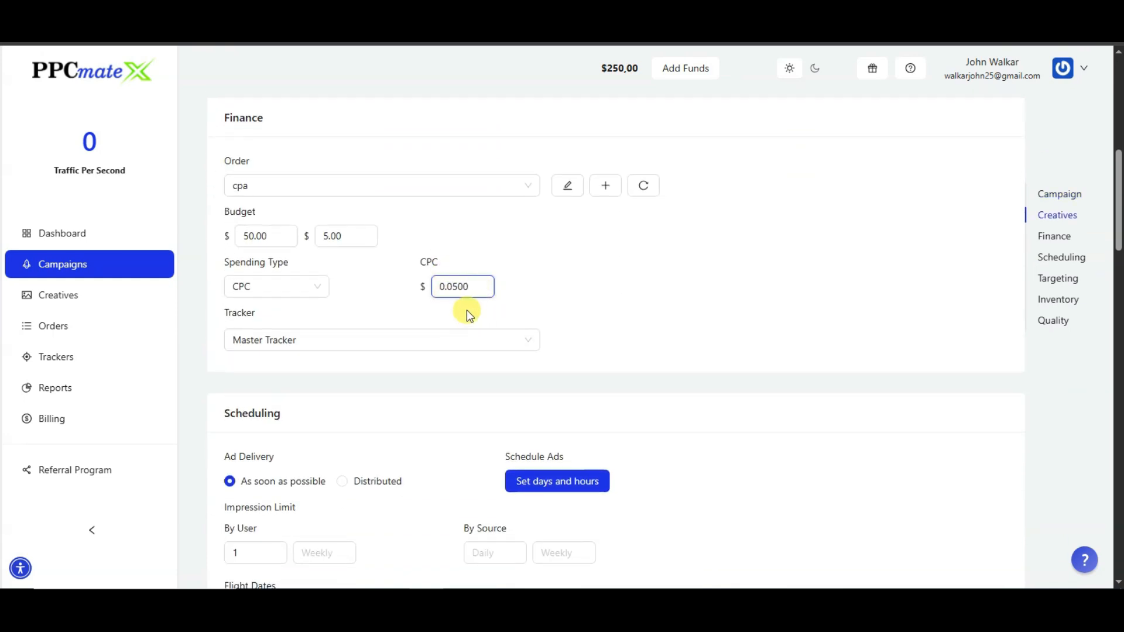
left_click(258, 236)
left_click(351, 236)
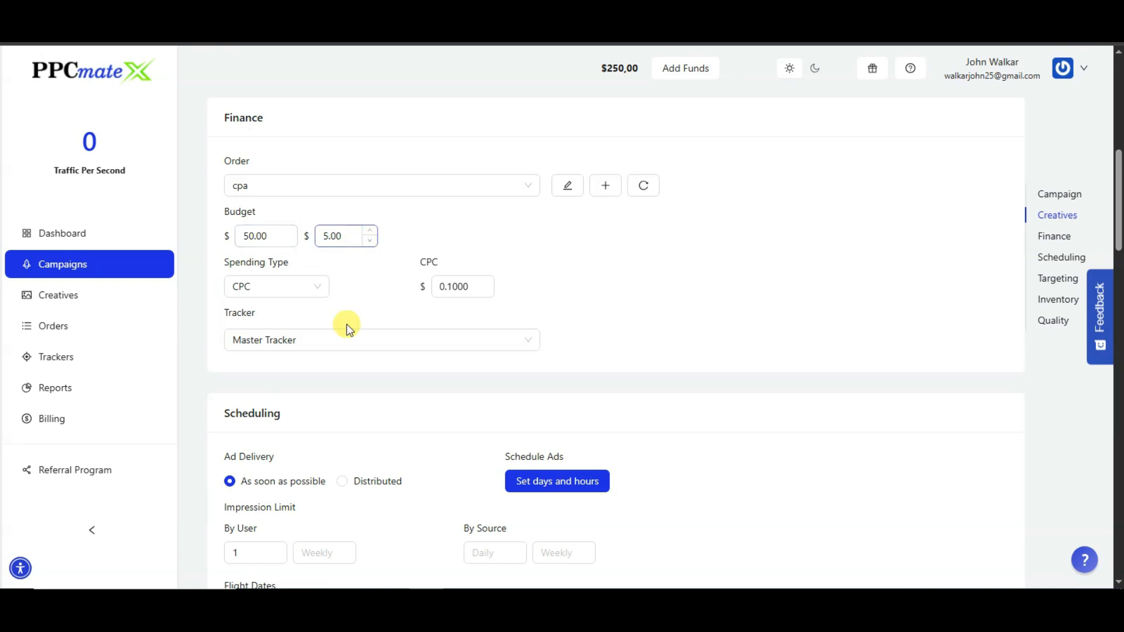
left_click(346, 324)
Set the weekly impression limit per user to 10 and save the campaign changes
scroll(438, 376, "down", 5)
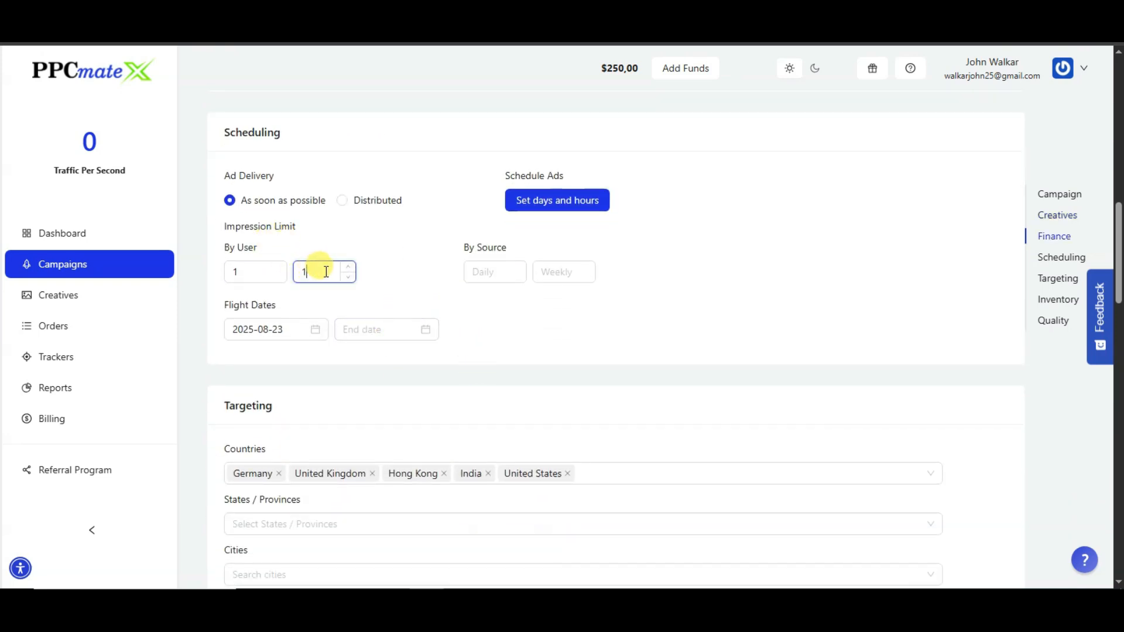
key("BackSpace")
type("5")
scroll(525, 331, "down", 2)
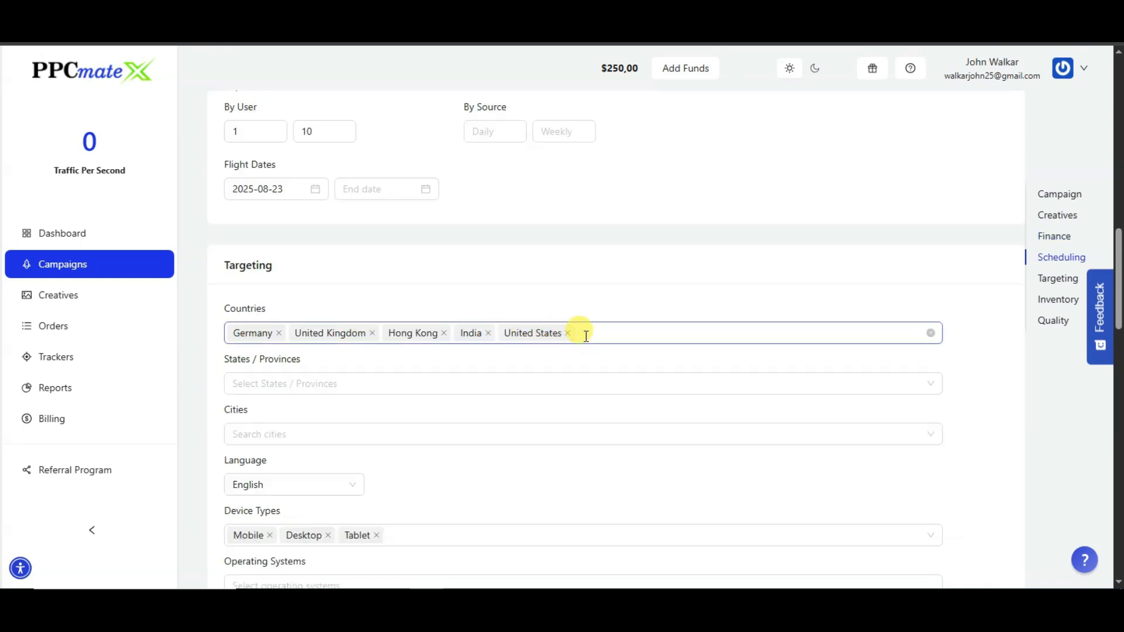
scroll(381, 287, "down", 2)
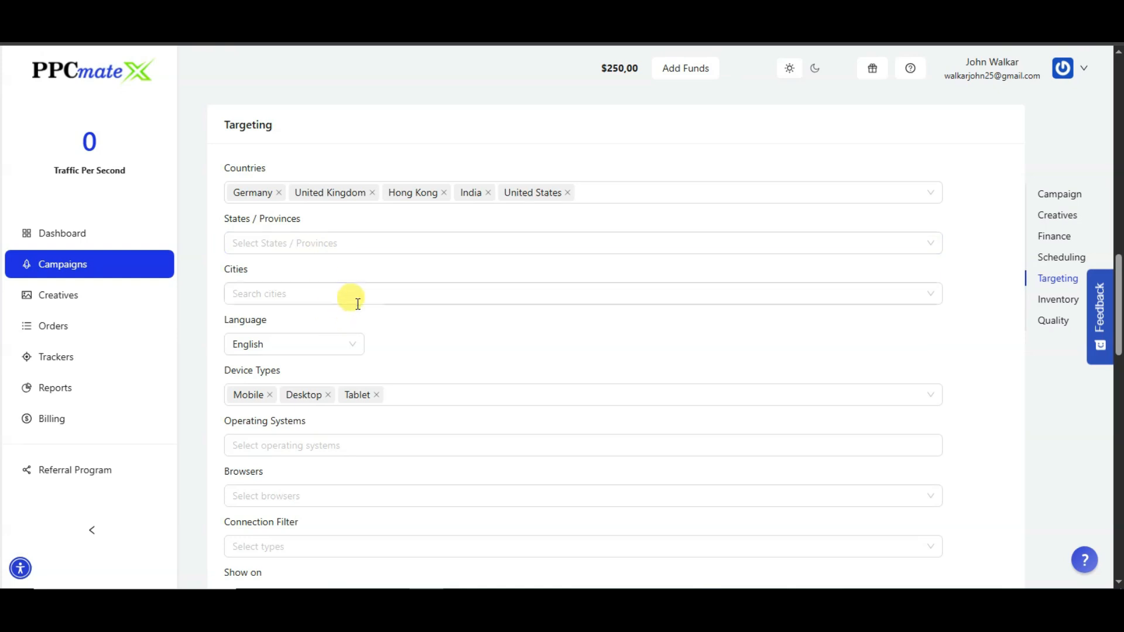
scroll(441, 363, "down", 1)
scroll(462, 360, "down", 10)
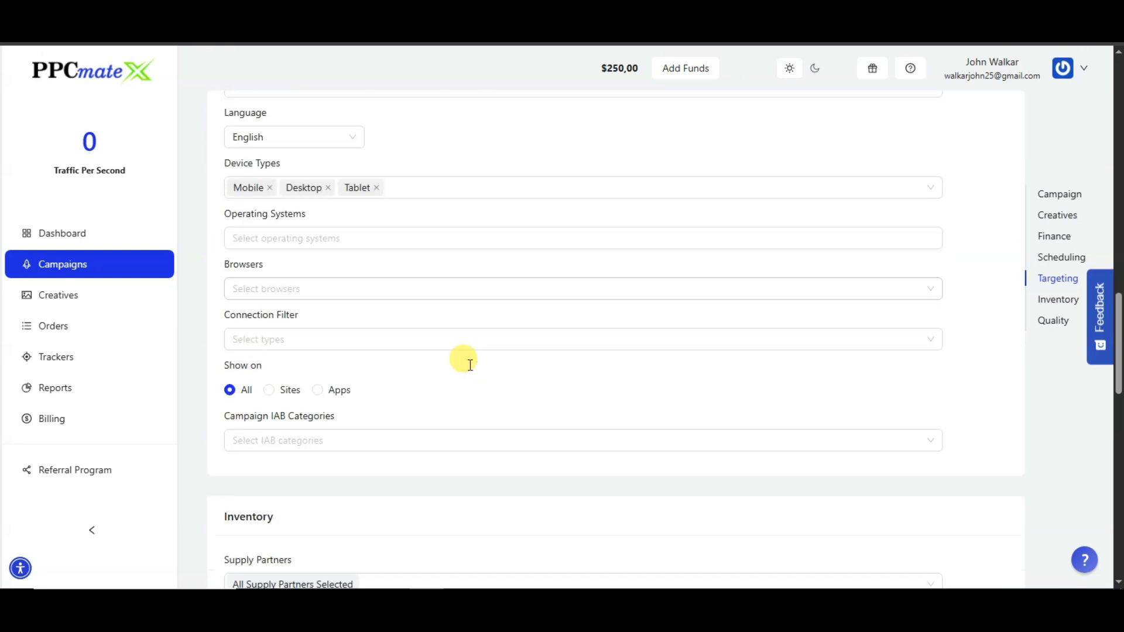
scroll(451, 426, "down", 5)
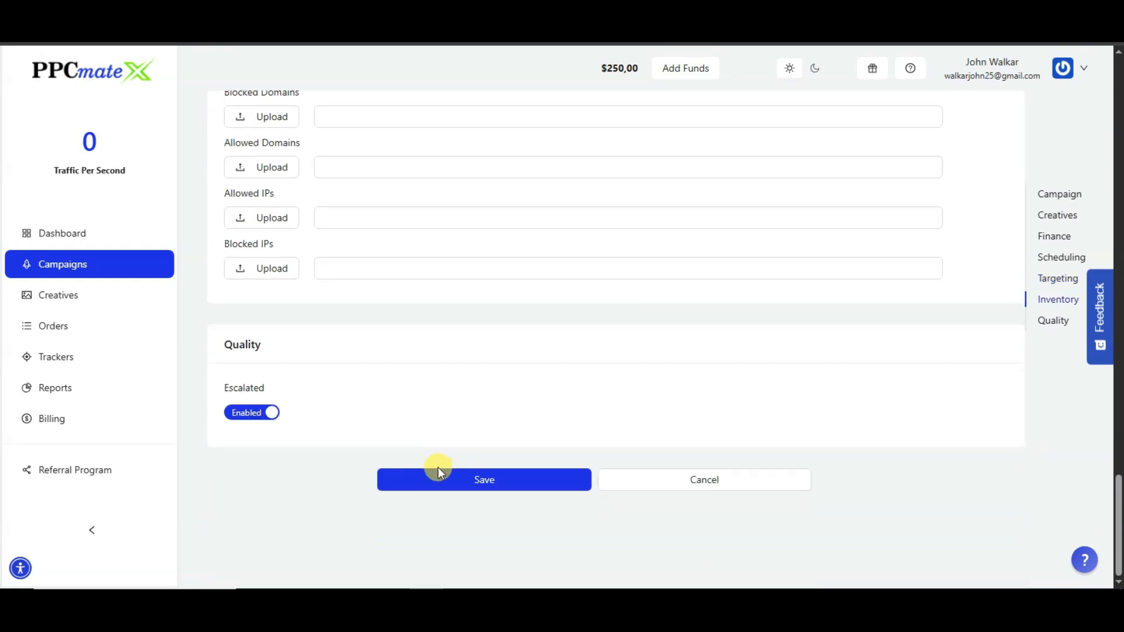
left_click(472, 477)
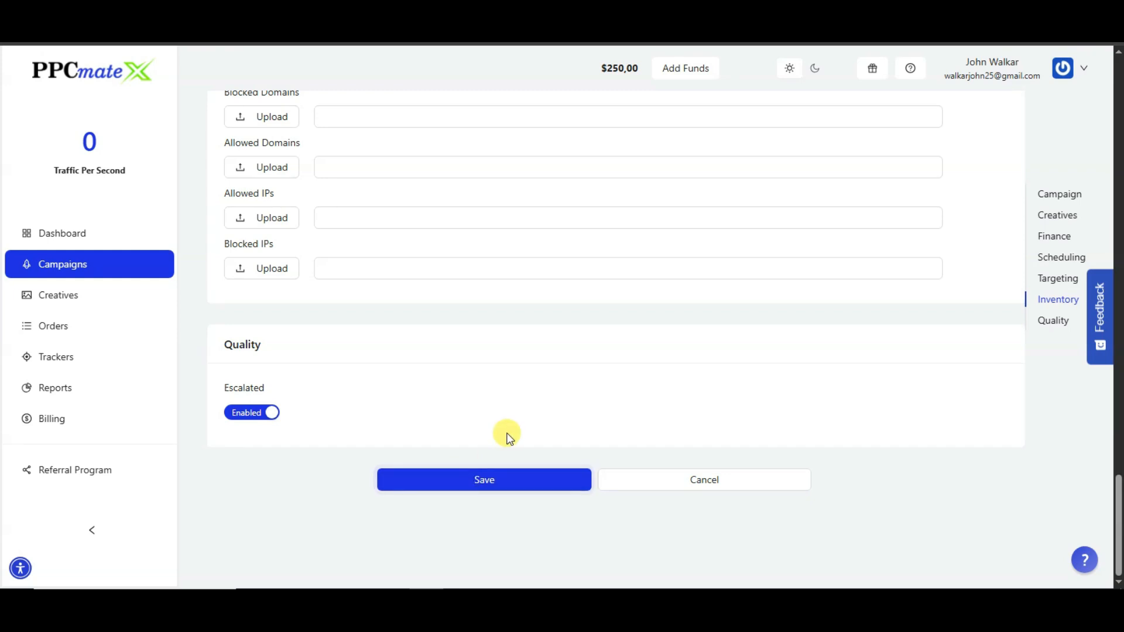
View the Trackers and Reports pages, and return to the campaign list
left_click(69, 359)
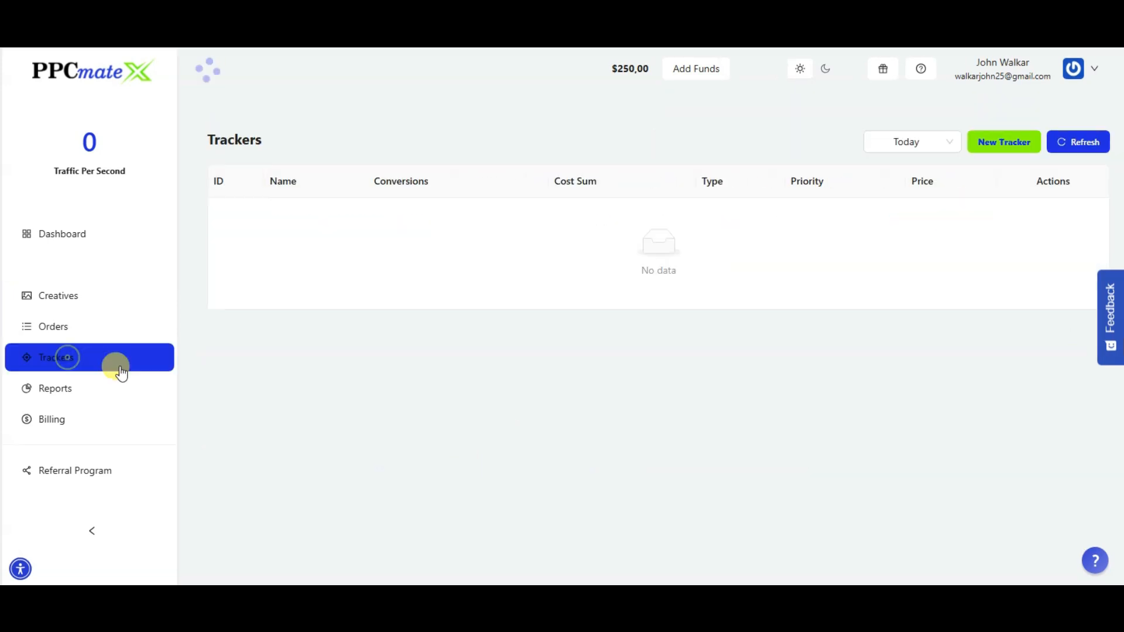
left_click(58, 390)
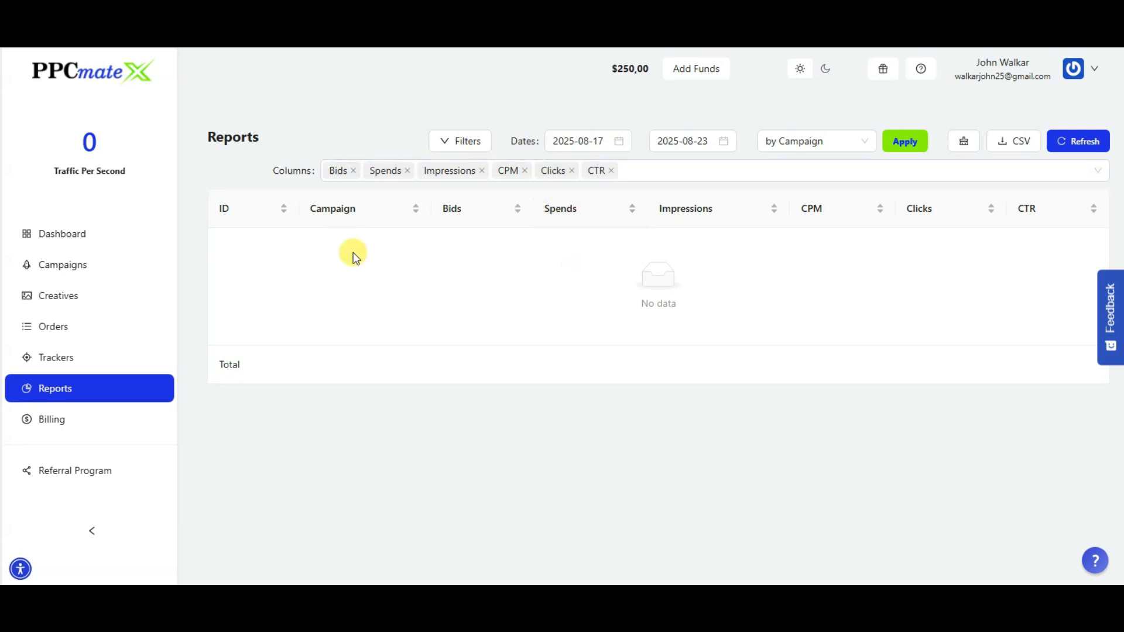
left_click(63, 264)
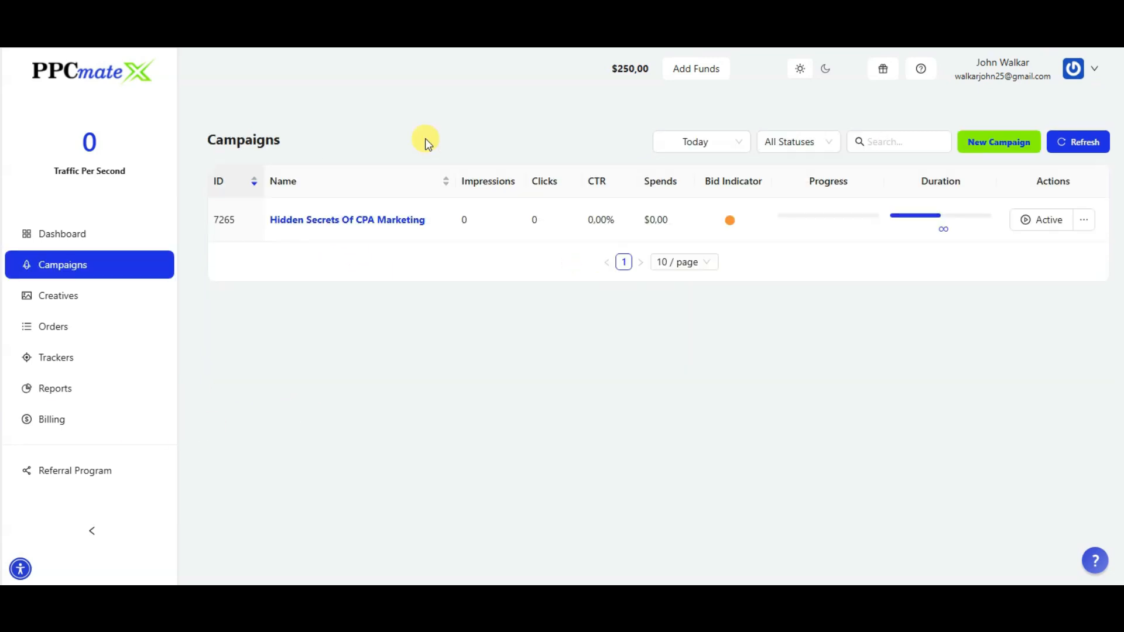